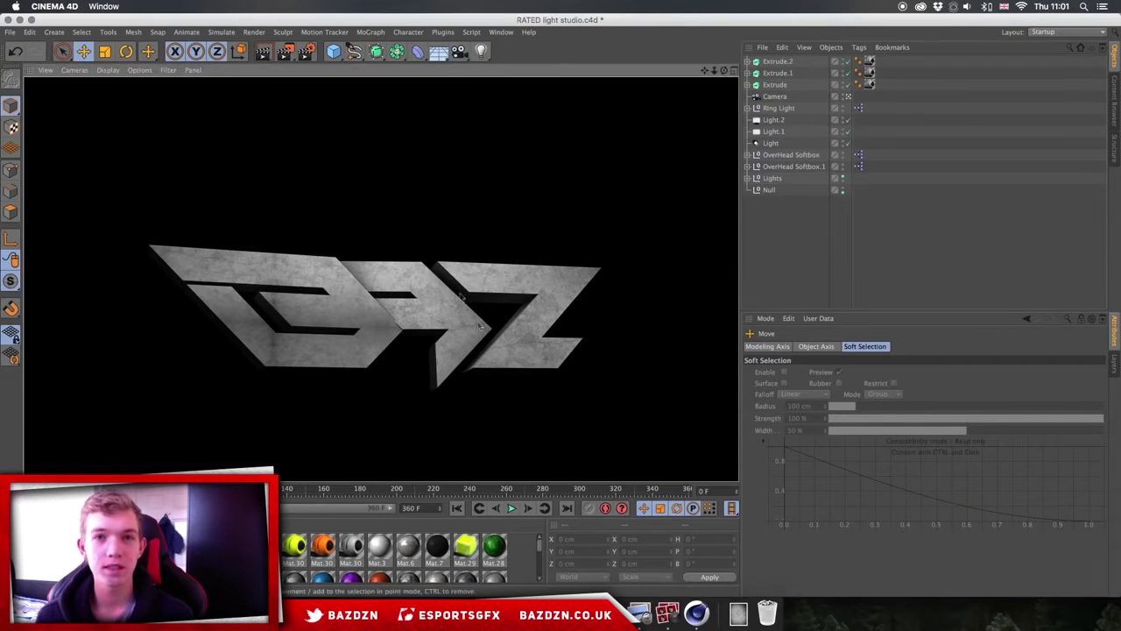
# Render the extruded logo in the viewport, accepting the missing softbox texture errors
pyautogui.click(341, 279)
pyautogui.click(264, 51)
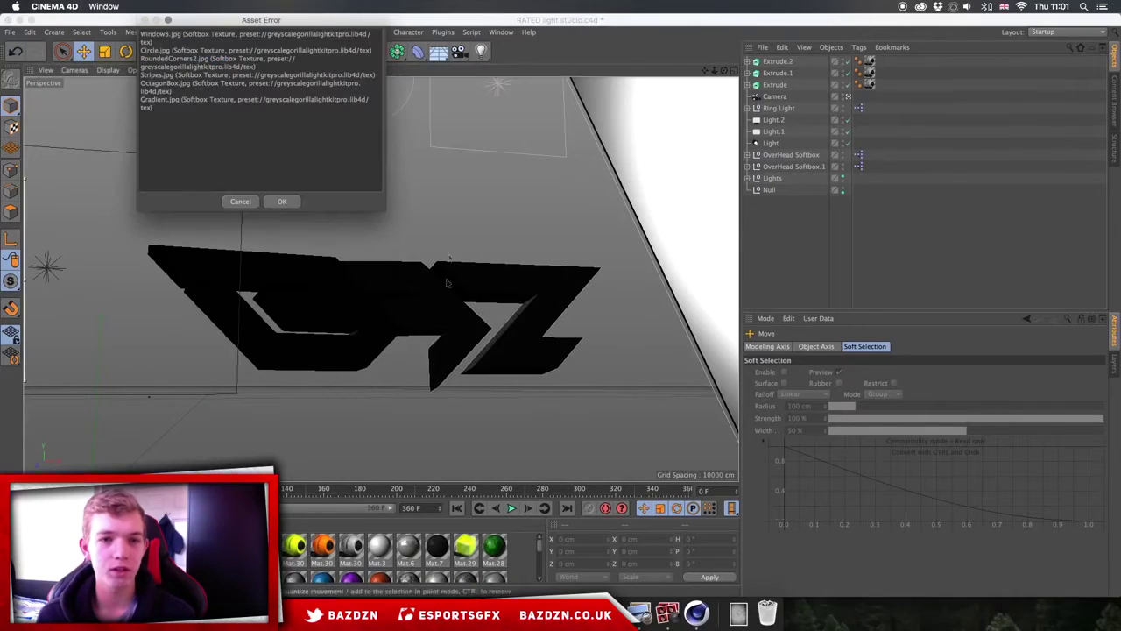
pyautogui.click(283, 201)
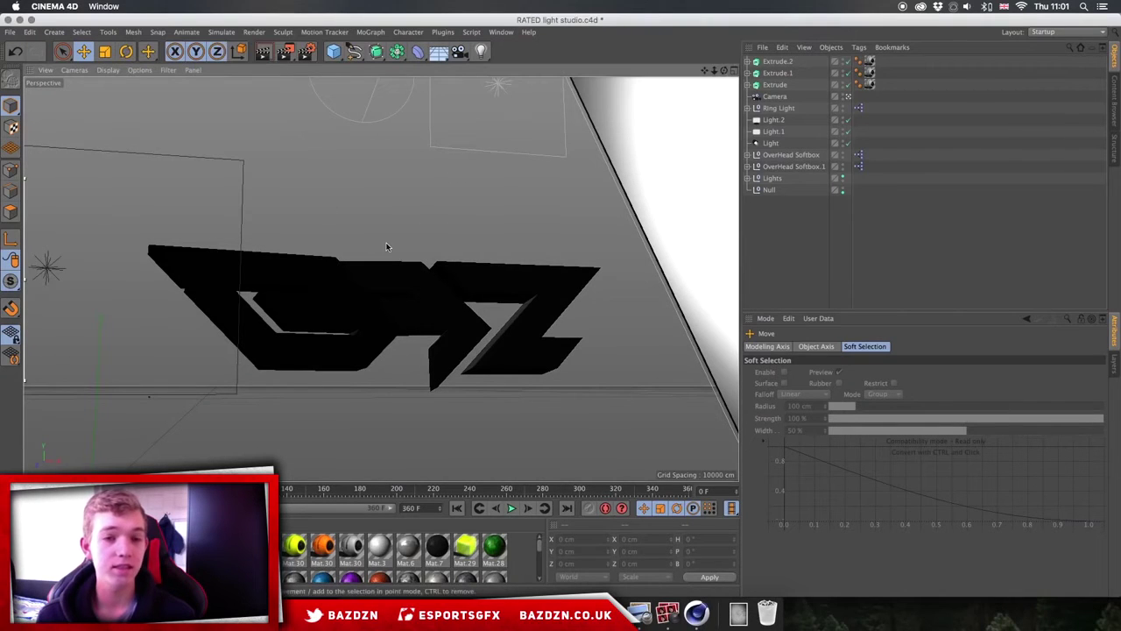
pyautogui.click(264, 51)
pyautogui.click(290, 201)
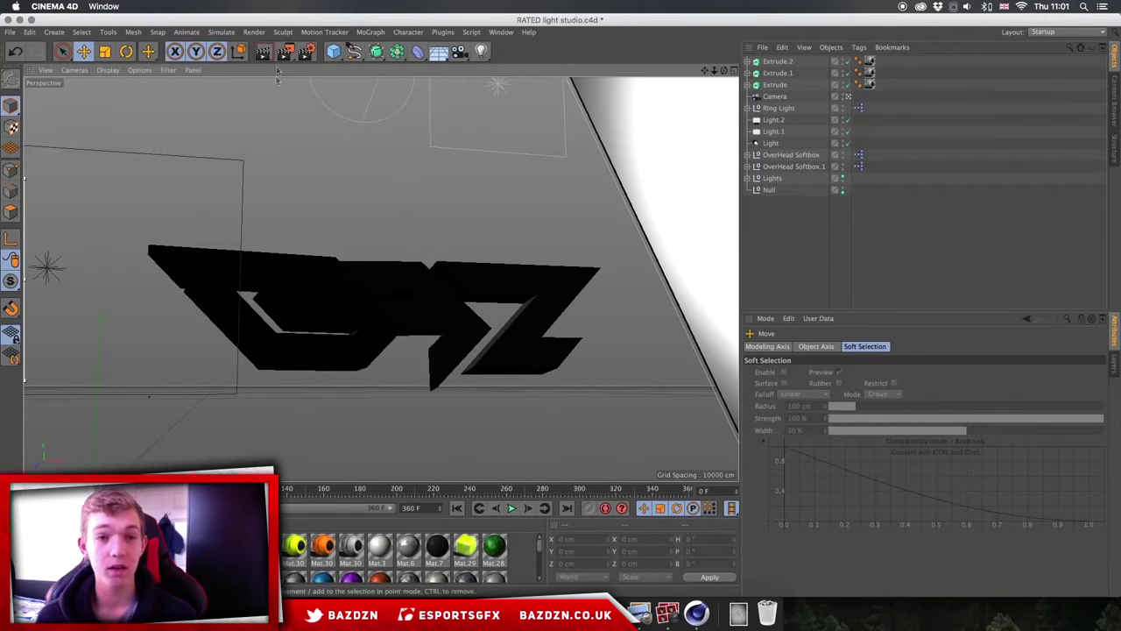
pyautogui.moveTo(705, 72); pyautogui.dragTo(725, 69)
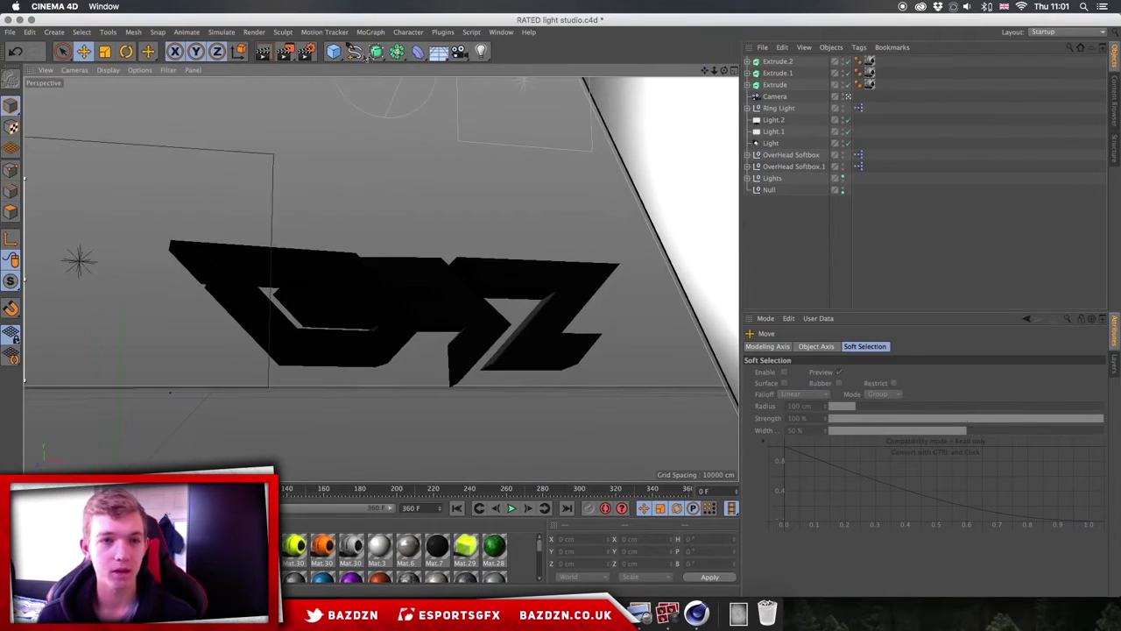
pyautogui.click(262, 59)
pyautogui.click(283, 200)
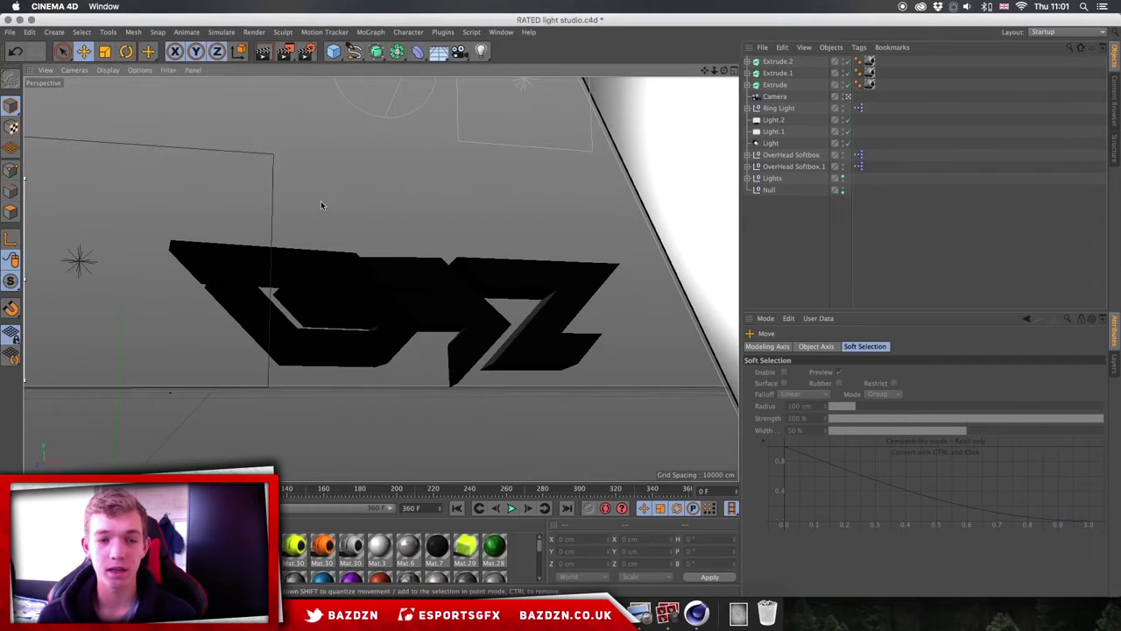
pyautogui.moveTo(724, 72); pyautogui.dragTo(712, 76)
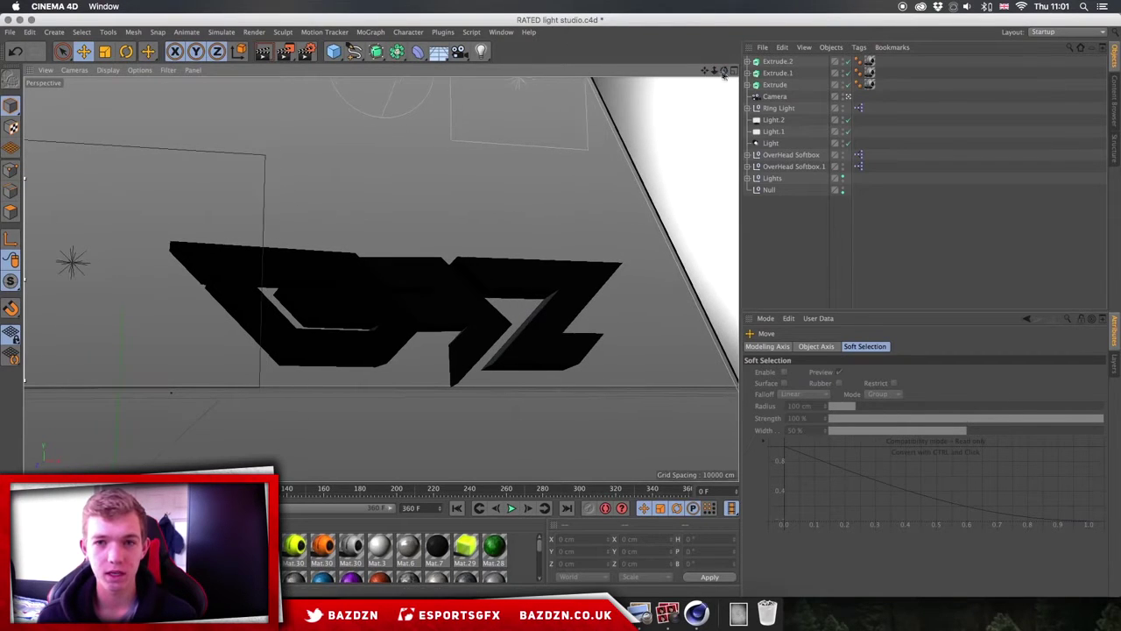
pyautogui.click(263, 54)
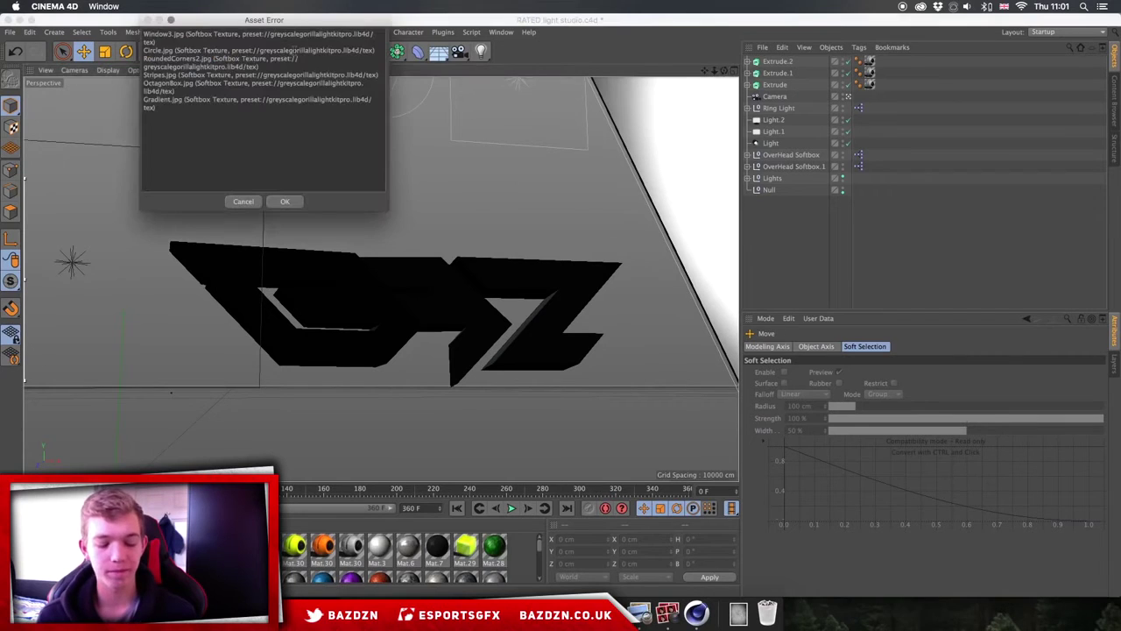
pyautogui.click(278, 200)
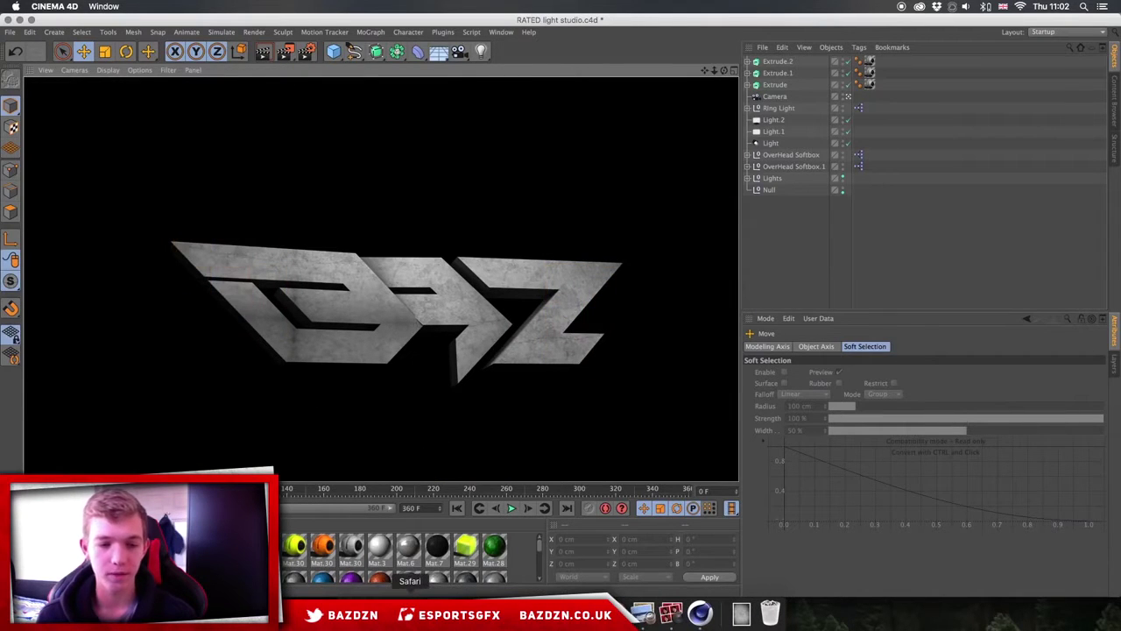
# Switch to Safari and examine the "Grunge texture III" image in the grunge texture search results
pyautogui.click(410, 609)
pyautogui.scroll(5, 466, 170)
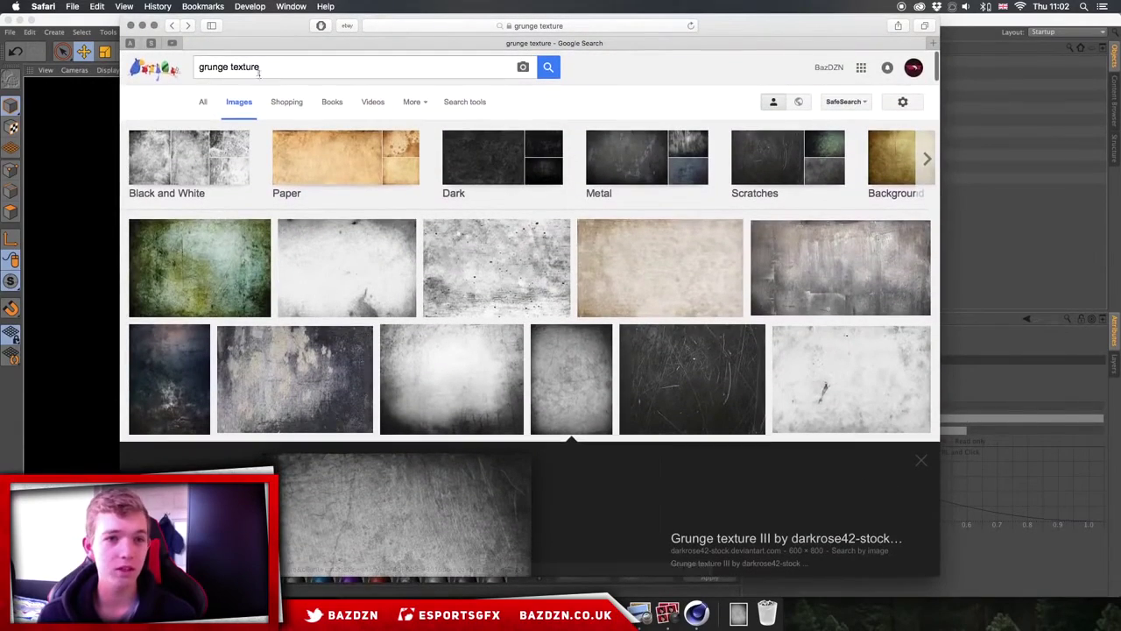
pyautogui.moveTo(260, 68); pyautogui.dragTo(162, 58)
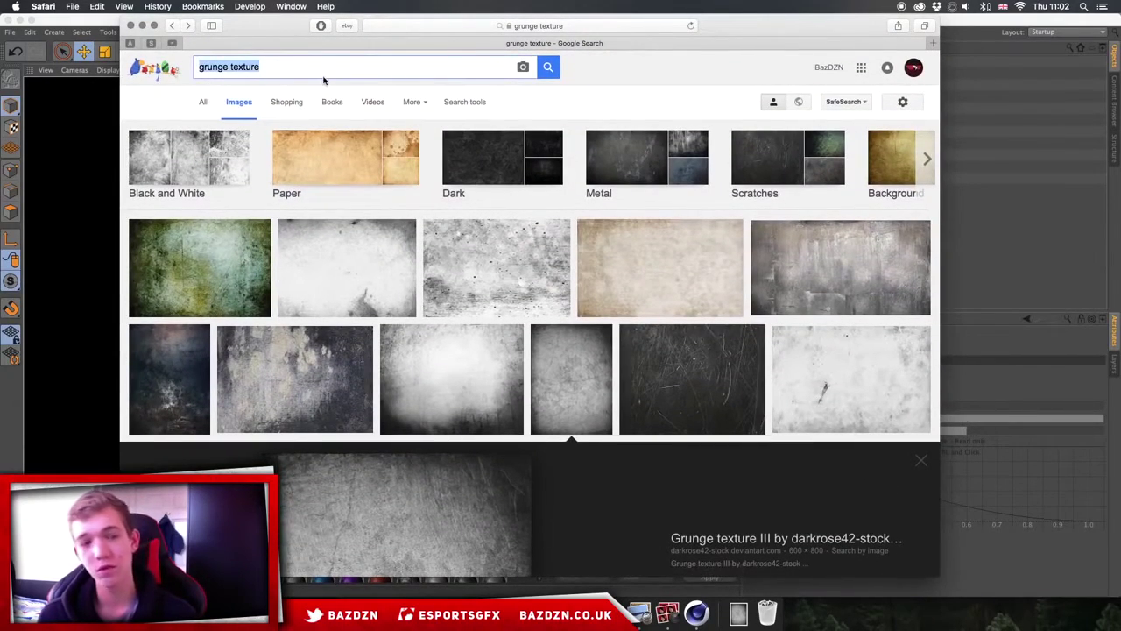
pyautogui.scroll(-5, 311, 79)
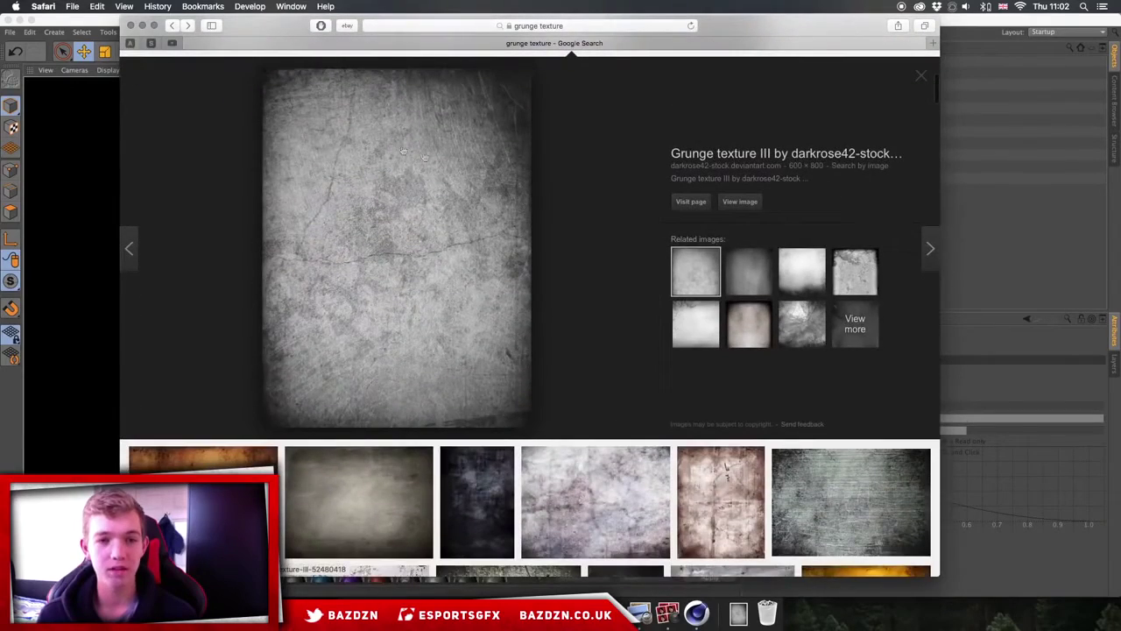
pyautogui.click(738, 613)
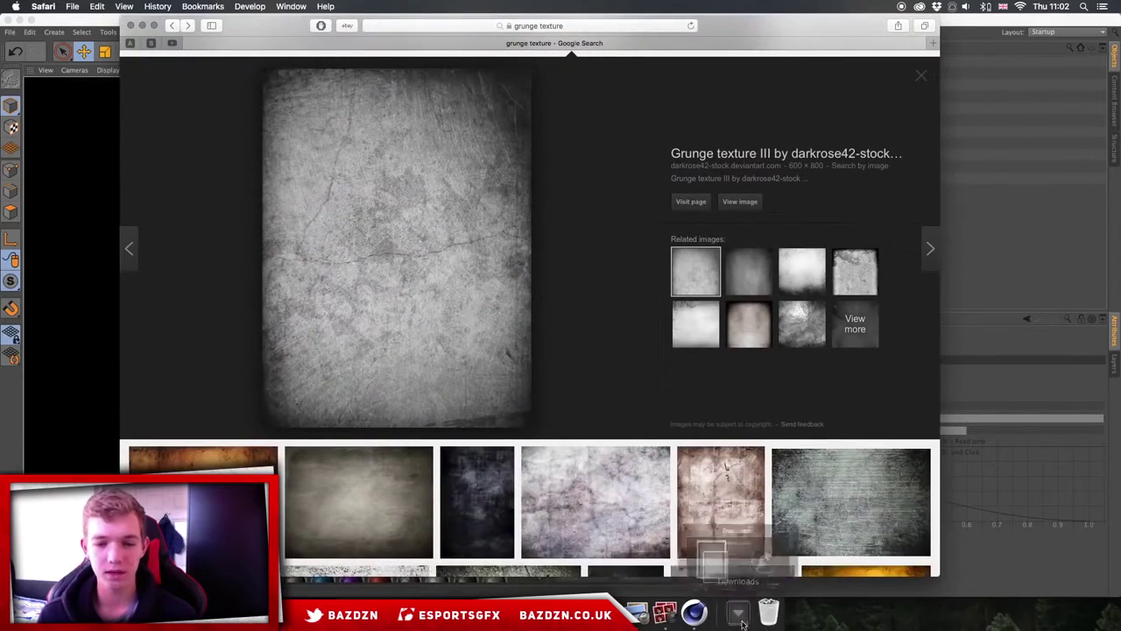
pyautogui.click(550, 325)
pyautogui.scroll(3, 550, 328)
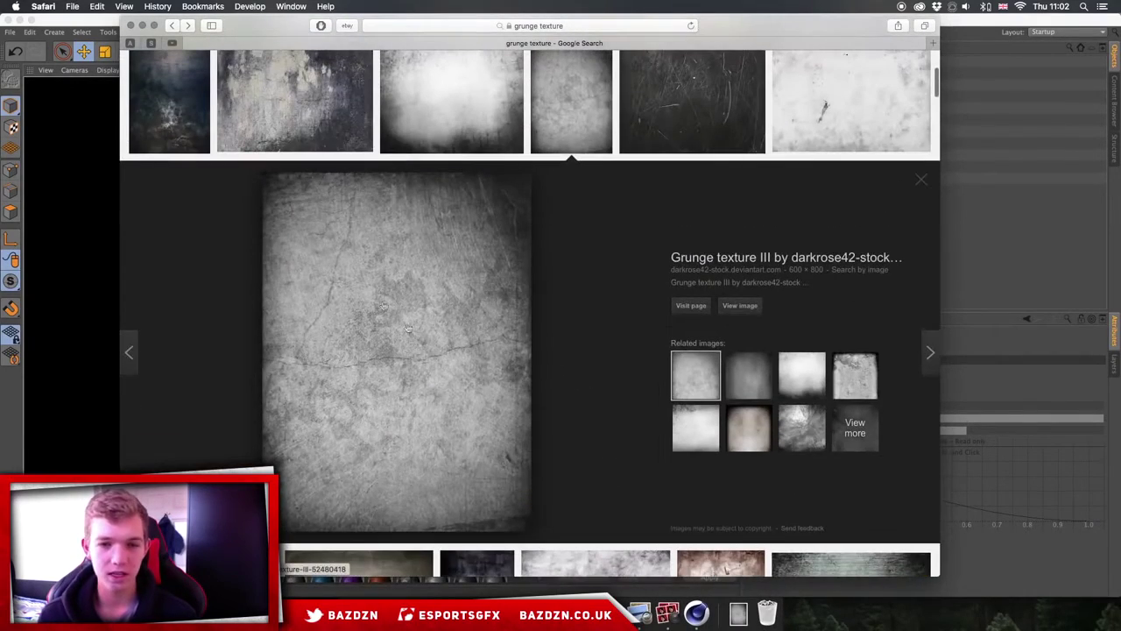
# Switch to Photoshop and open the downloaded grunge_texture_iii_by_darkrose42_stock.jpg
pyautogui.click(468, 613)
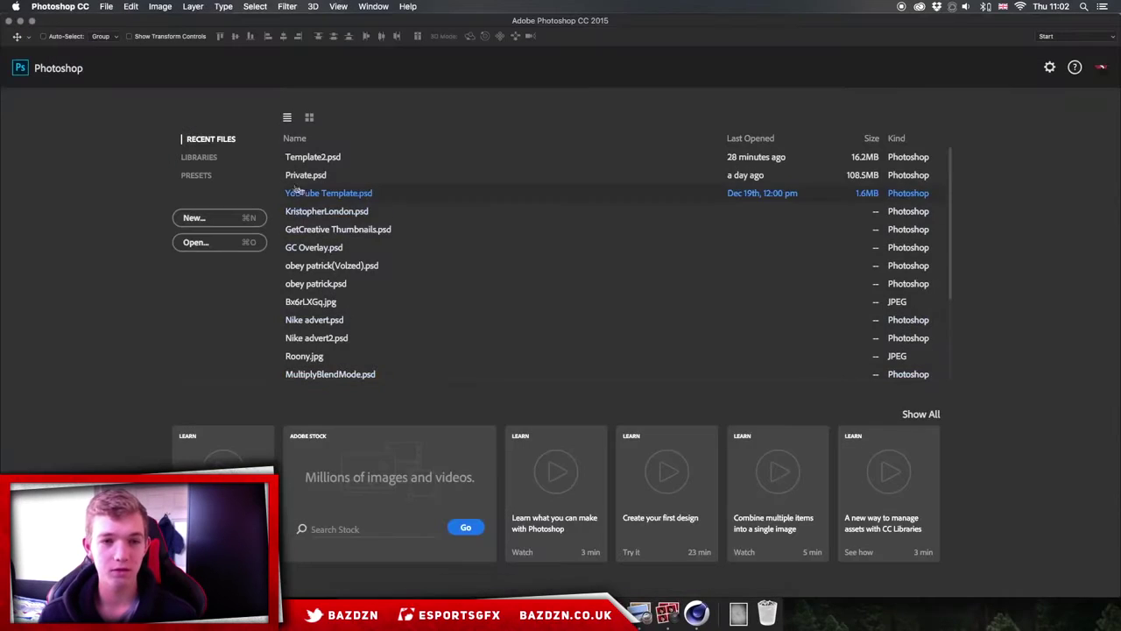
pyautogui.click(738, 613)
pyautogui.moveTo(680, 536); pyautogui.dragTo(292, 339)
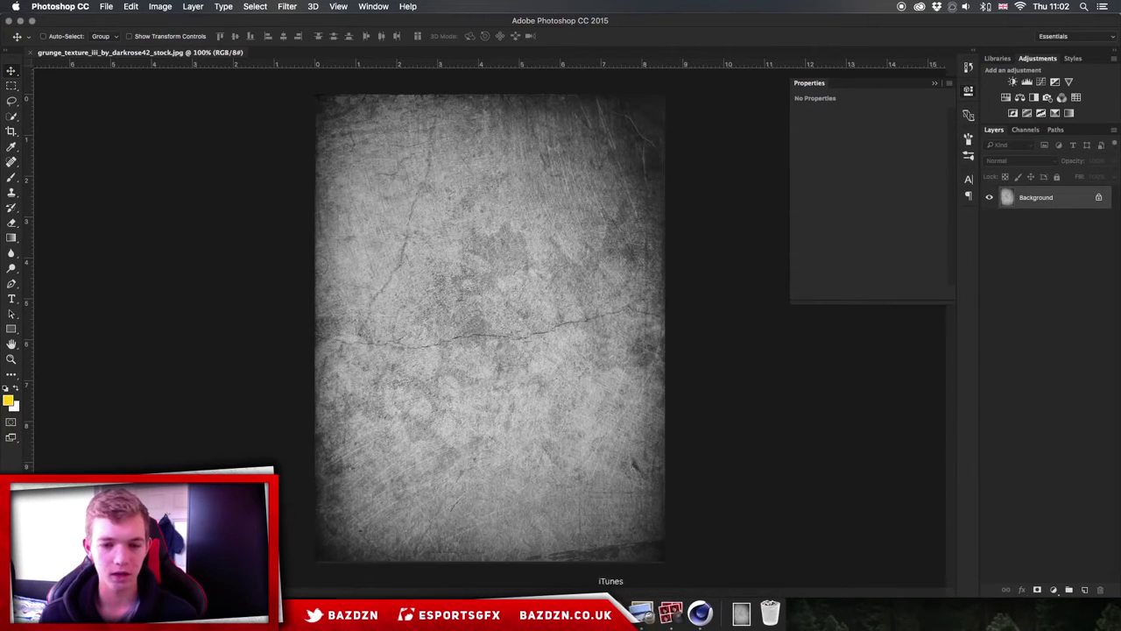
# Switch to Cinema 4D and load grunge_texture_iii_by_darkrose42_stock.jpg as the color texture of Mat.26
pyautogui.click(699, 612)
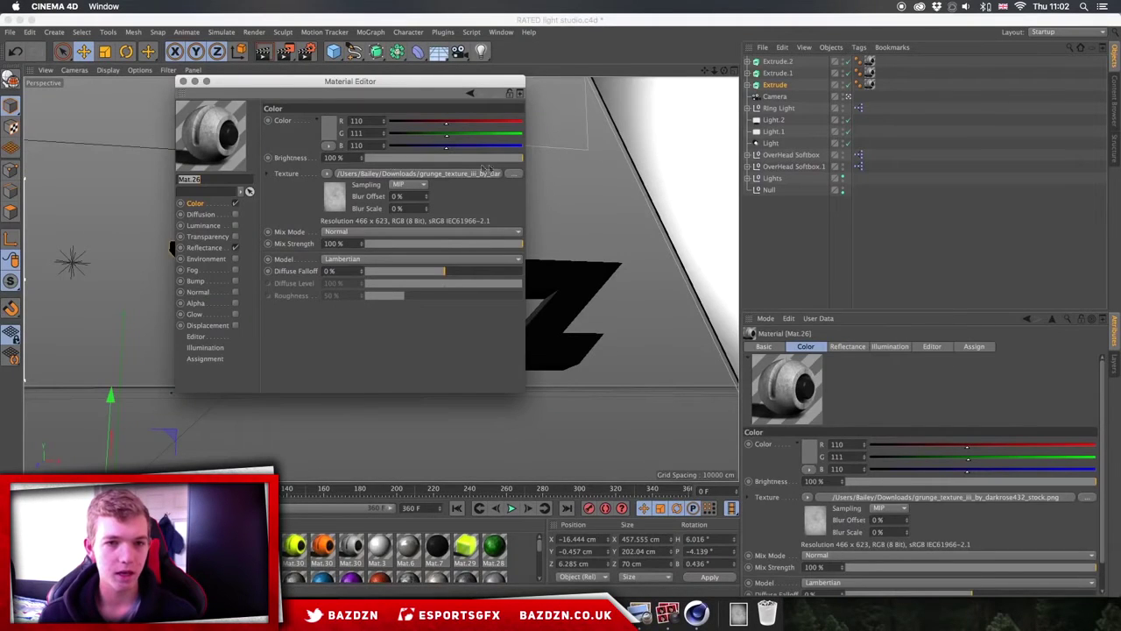
pyautogui.click(327, 175)
pyautogui.click(350, 210)
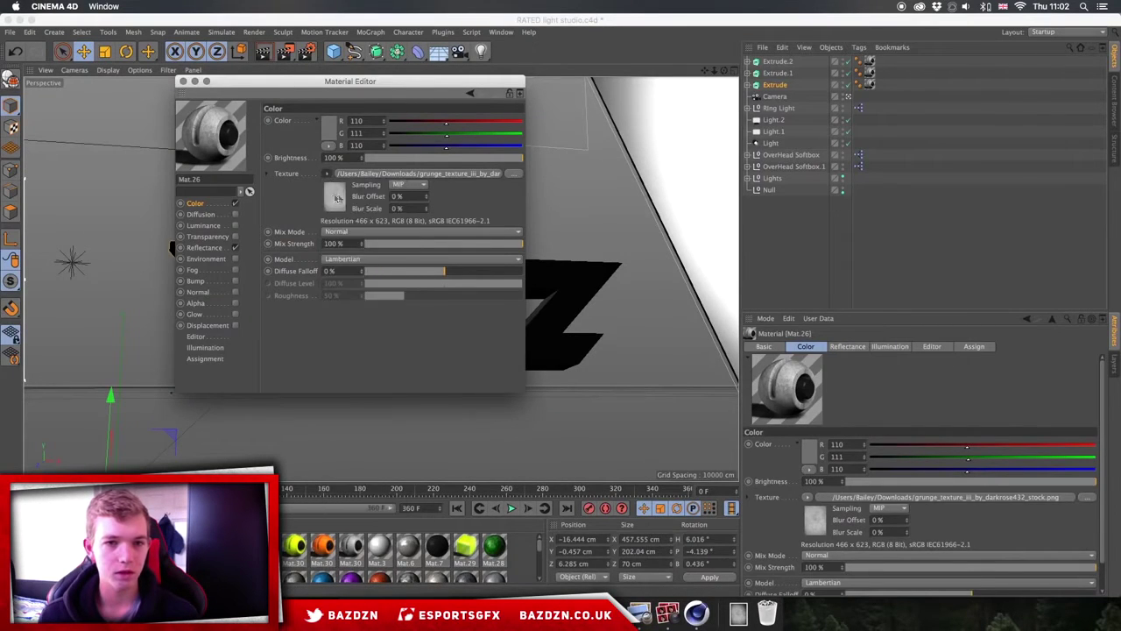
pyautogui.doubleClick(501, 106)
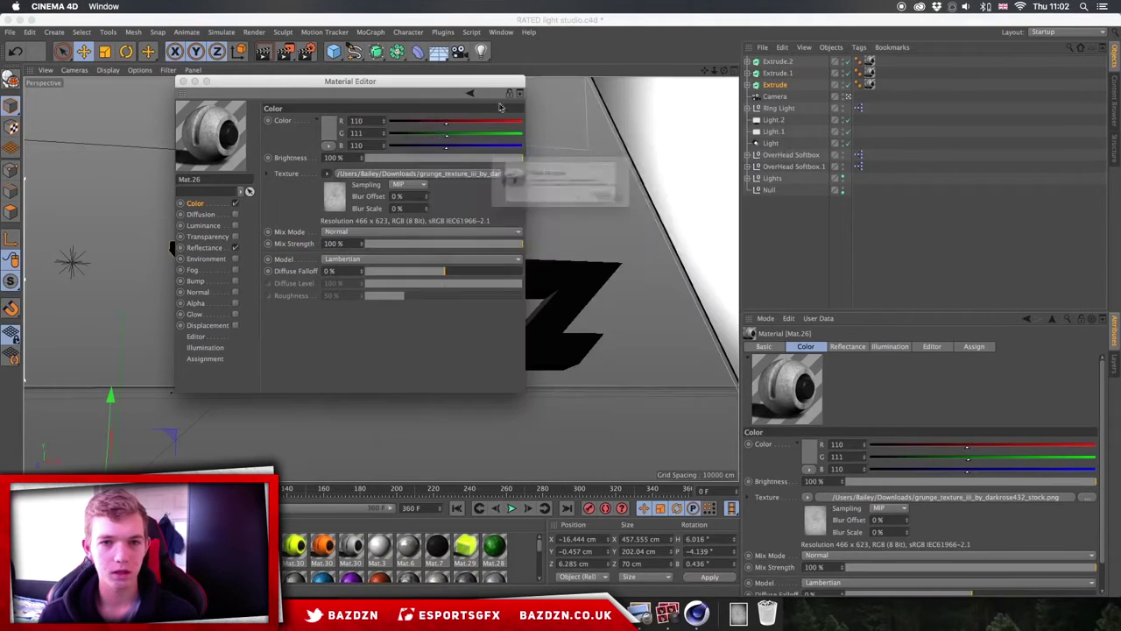
pyautogui.click(600, 210)
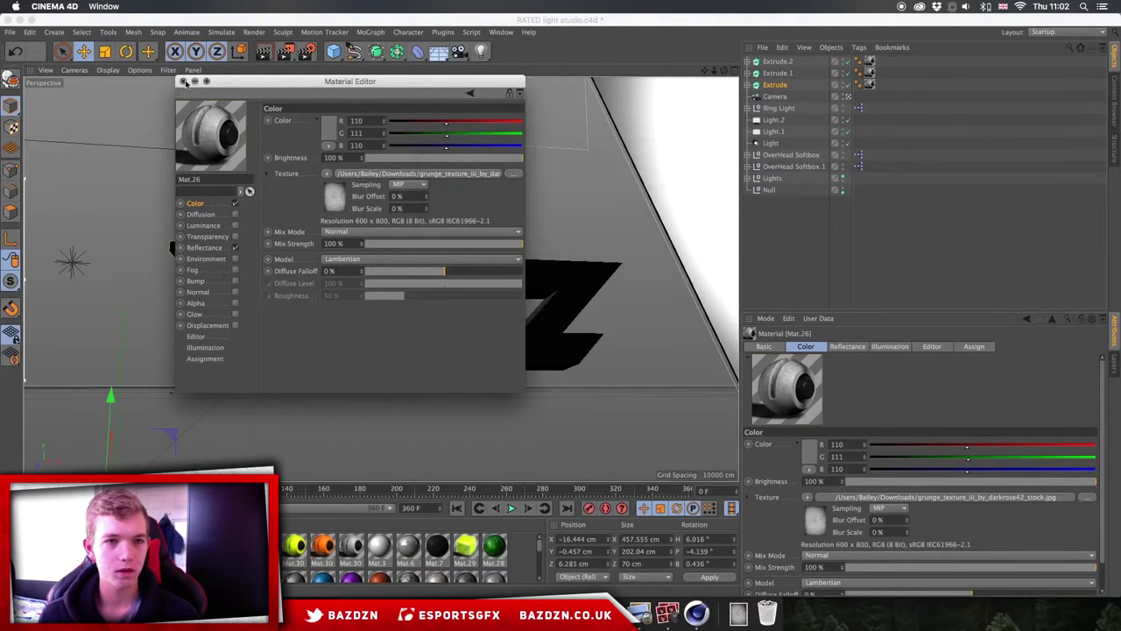
pyautogui.click(183, 80)
# Render the logo in the viewport with the uncropped grunge texture, accepting the missing asset errors
pyautogui.click(264, 51)
pyautogui.click(291, 202)
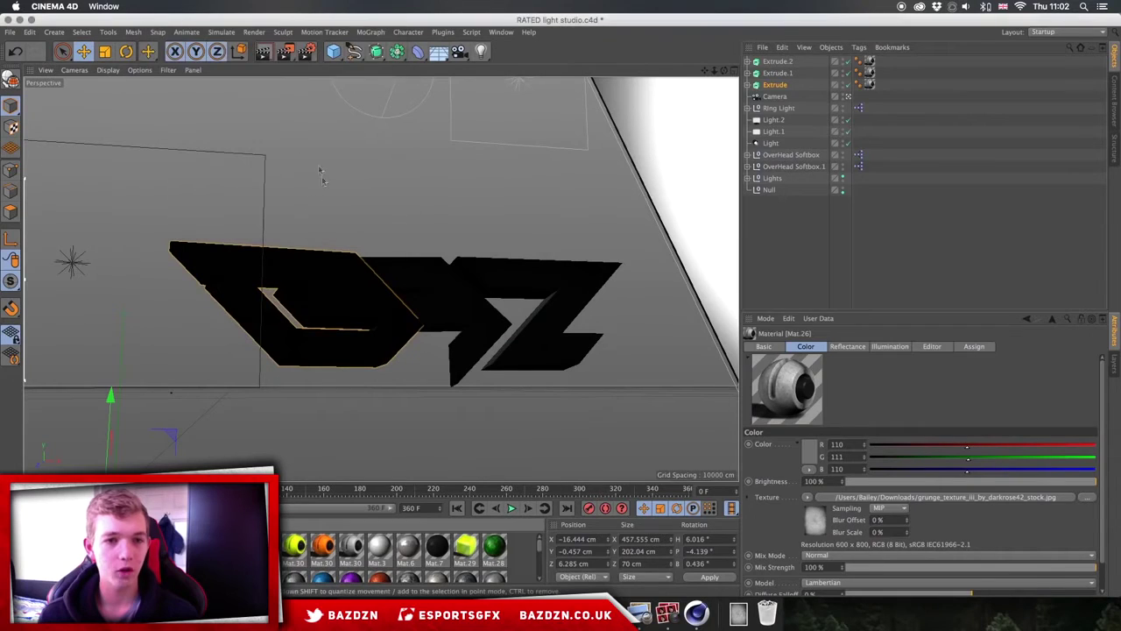
pyautogui.press('super+r')
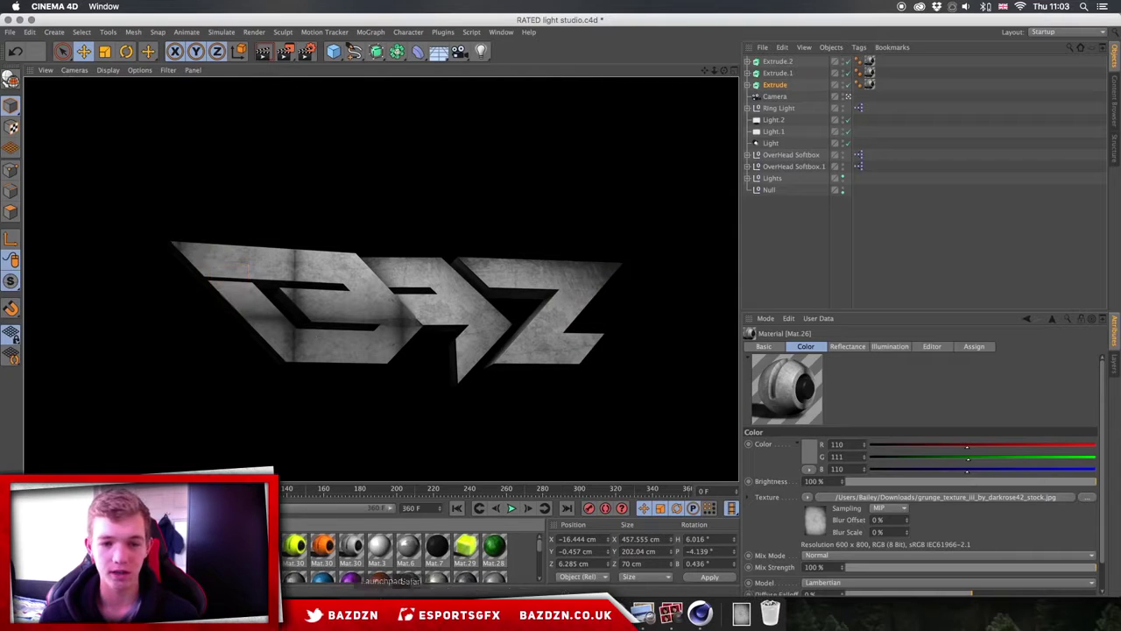
# Switch to Photoshop and crop the dark edges off the grunge texture, leaving about 468 × 648 px
pyautogui.click(467, 613)
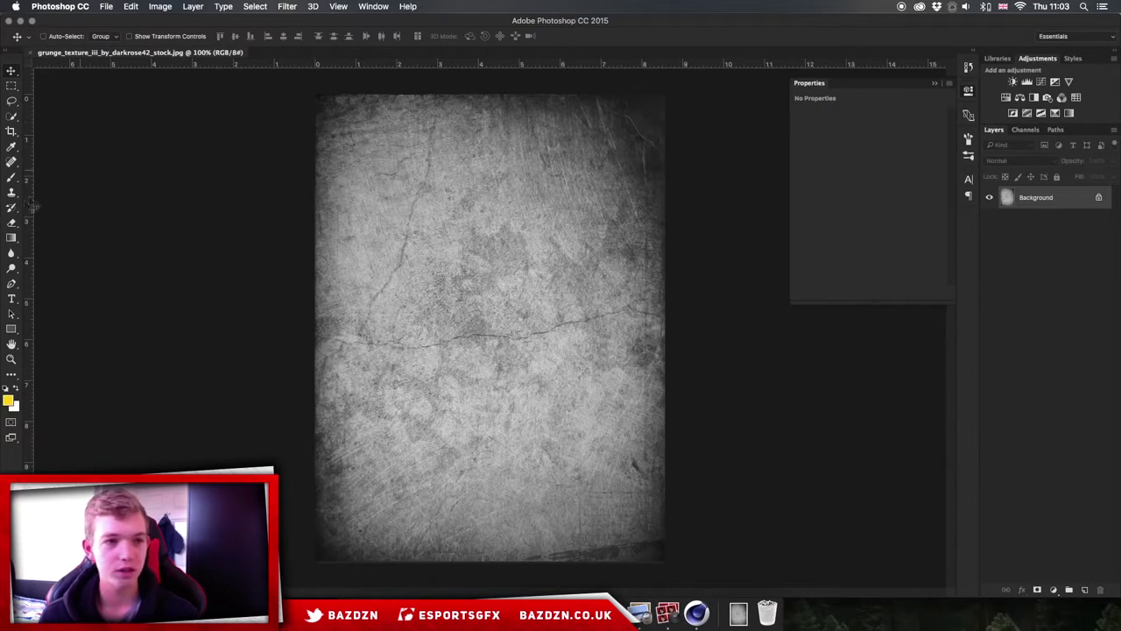
pyautogui.click(12, 132)
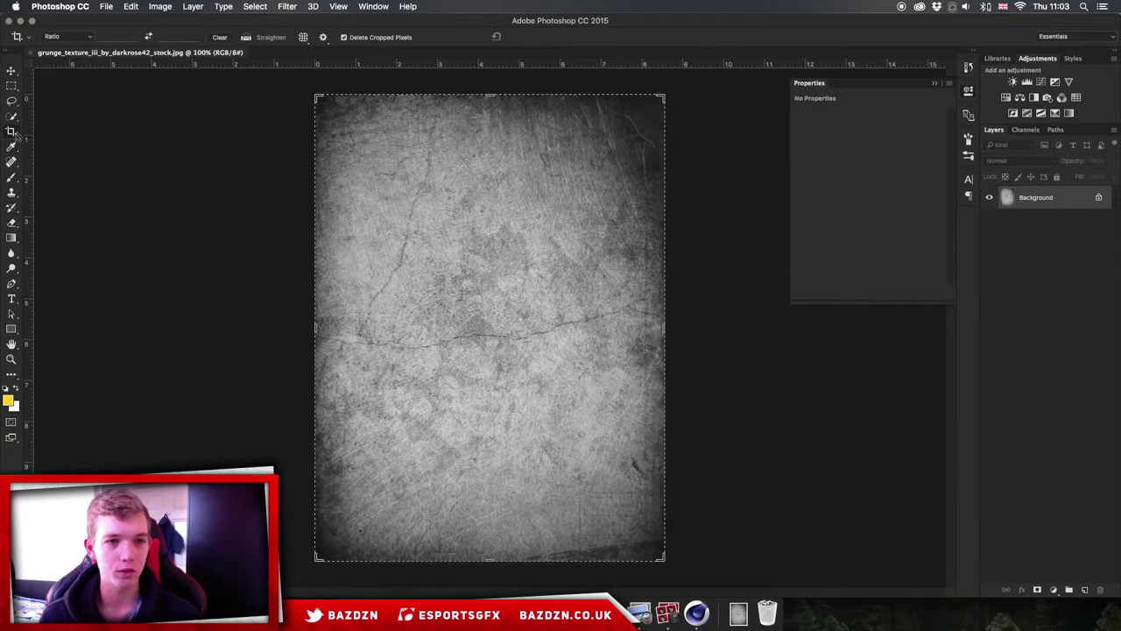
pyautogui.moveTo(321, 101)
pyautogui.mouseDown()
pyautogui.moveTo(342, 113)
pyautogui.moveTo(327, 110)
pyautogui.mouseUp()
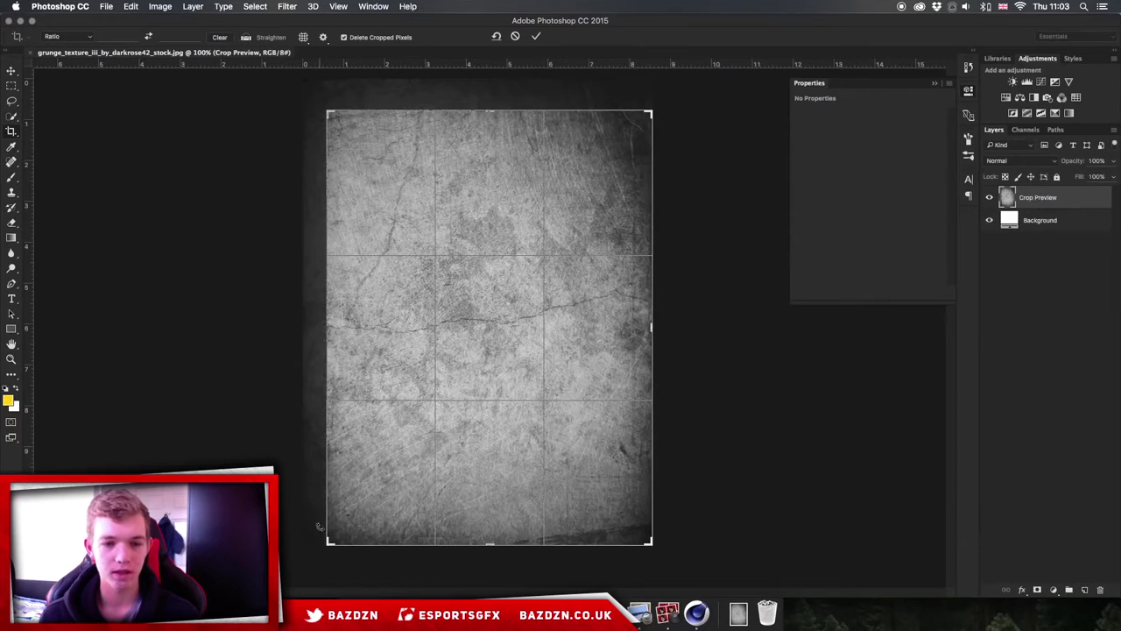
pyautogui.moveTo(328, 541)
pyautogui.mouseDown()
pyautogui.moveTo(338, 520)
pyautogui.moveTo(331, 529)
pyautogui.mouseUp()
pyautogui.moveTo(648, 327)
pyautogui.mouseDown()
pyautogui.moveTo(625, 329)
pyautogui.moveTo(642, 330)
pyautogui.mouseUp()
pyautogui.moveTo(636, 122); pyautogui.dragTo(620, 141)
pyautogui.click(537, 37)
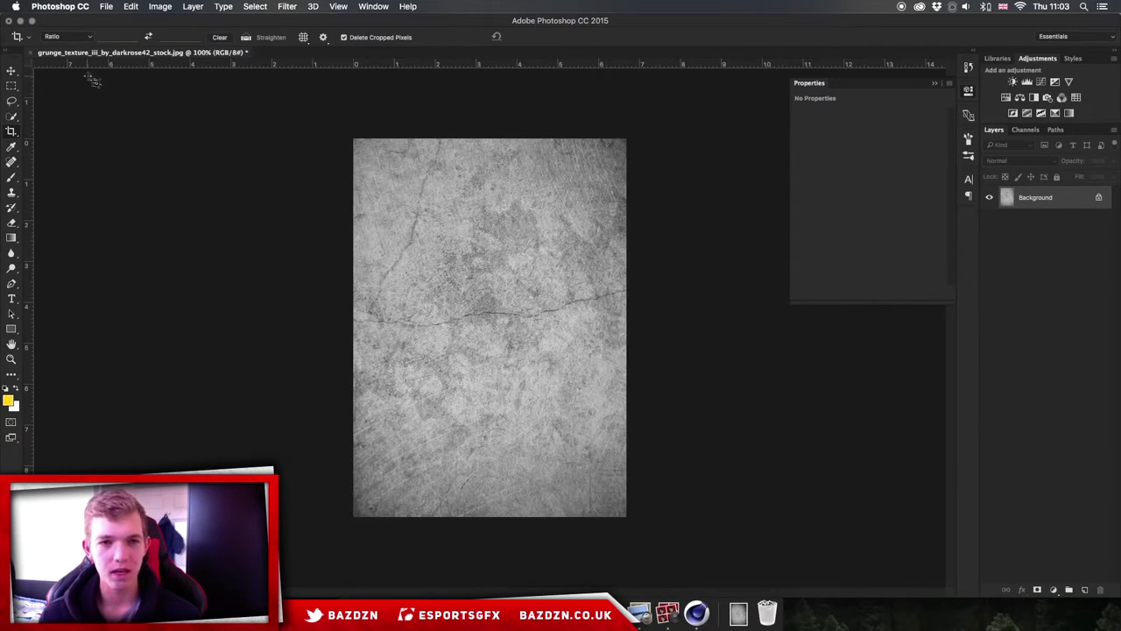
pyautogui.click(11, 71)
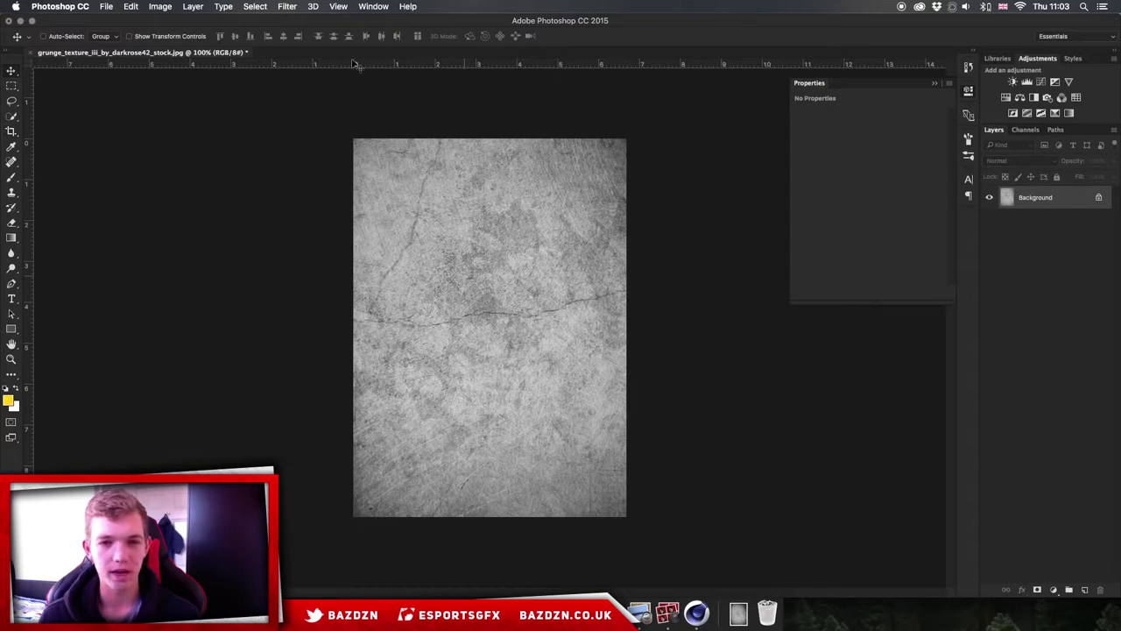
# Export the cropped grunge texture for web as a PNG-24 image
pyautogui.click(106, 7)
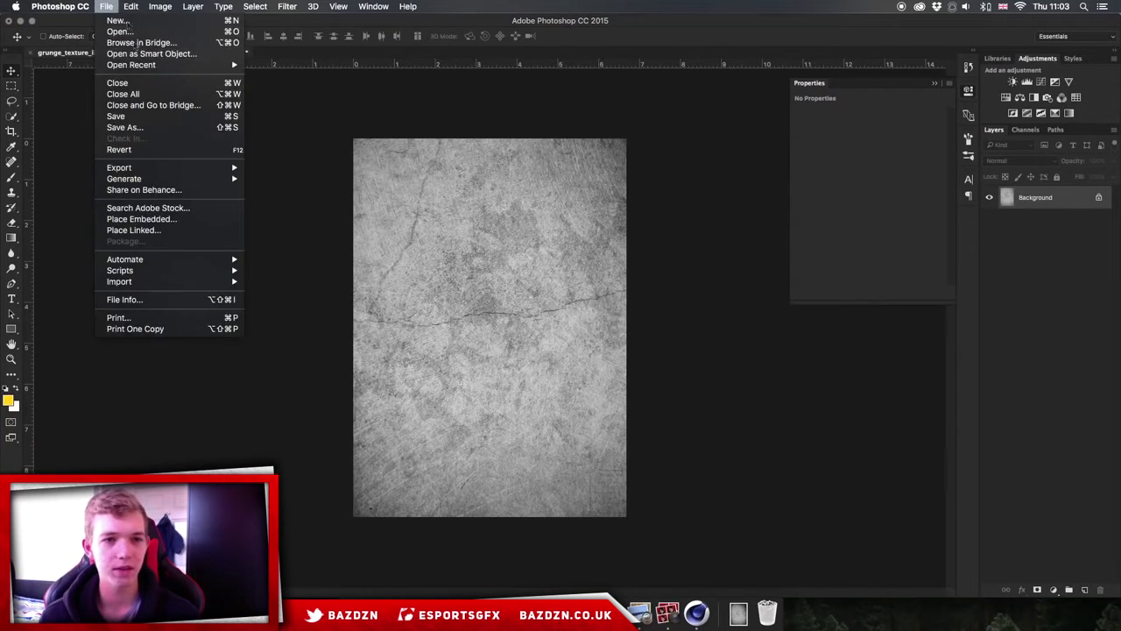
pyautogui.moveTo(140, 169)
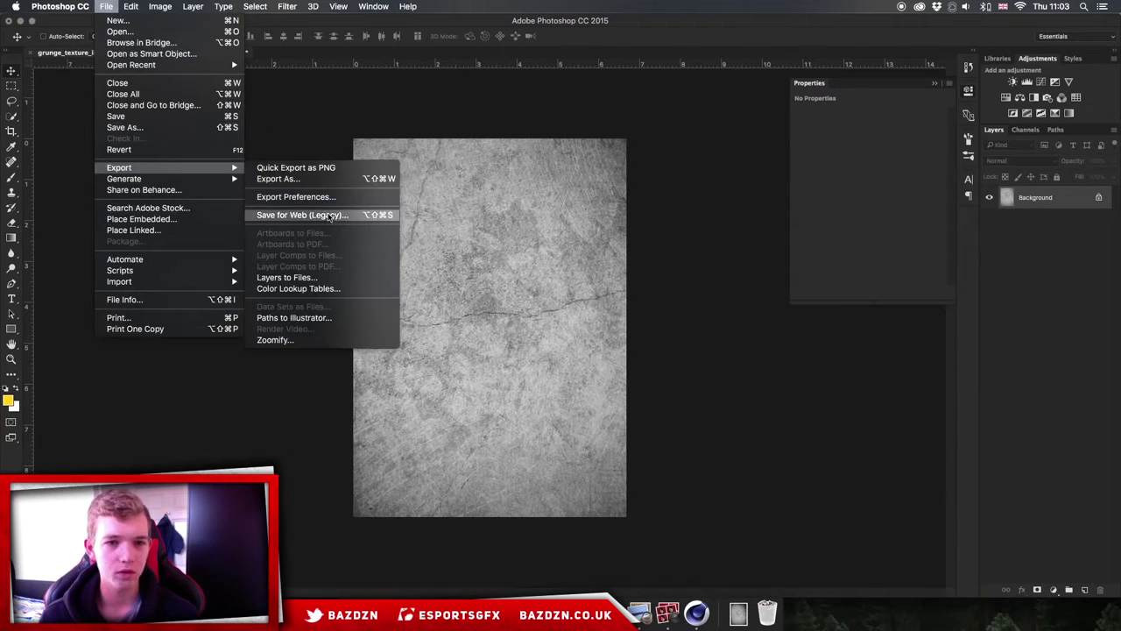
pyautogui.click(329, 215)
pyautogui.click(684, 459)
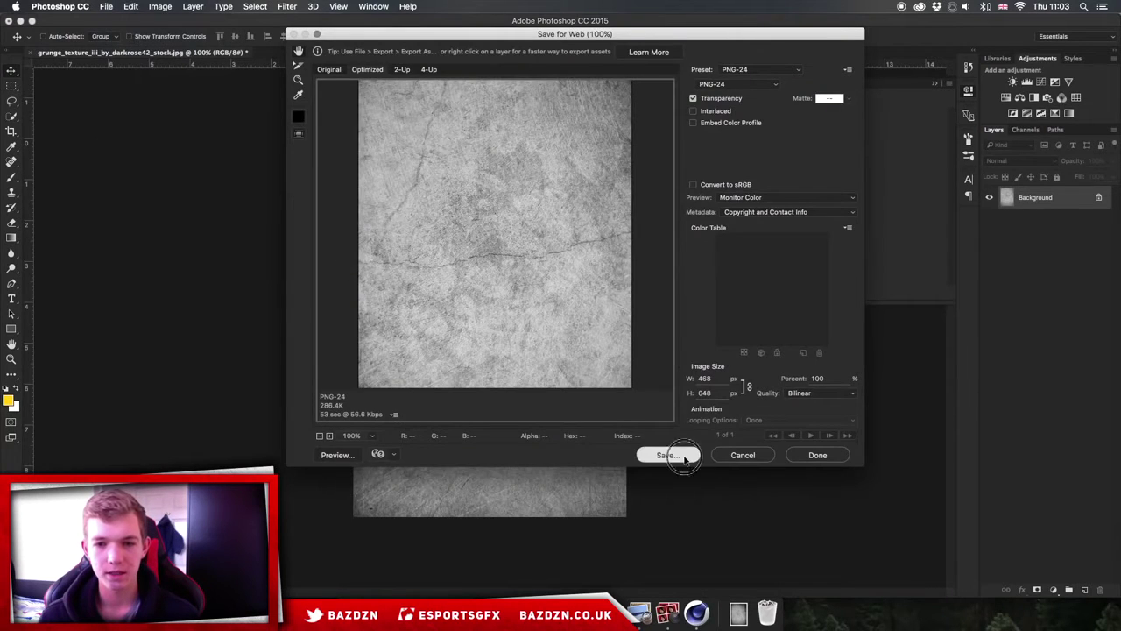
pyautogui.click(711, 585)
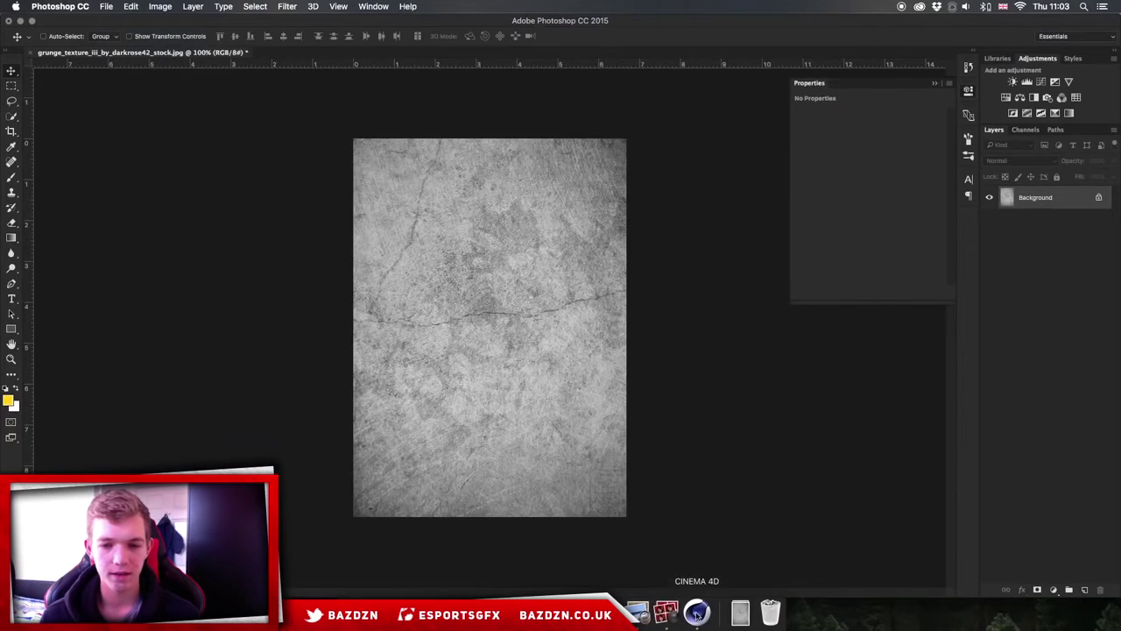
# Switch to Cinema 4D and delete the Extrude, Extrude.1 and Extrude.2 logo objects from the scene
pyautogui.click(696, 613)
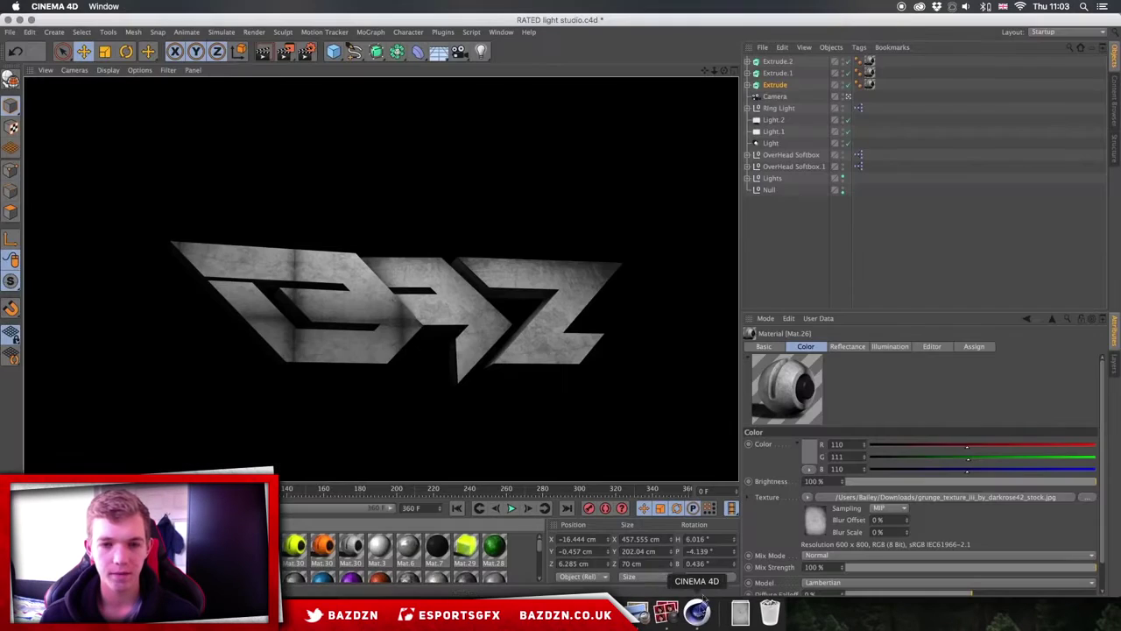
pyautogui.keyDown('shift'); pyautogui.click(776, 85); pyautogui.keyUp('shift')
pyautogui.press('Delete')
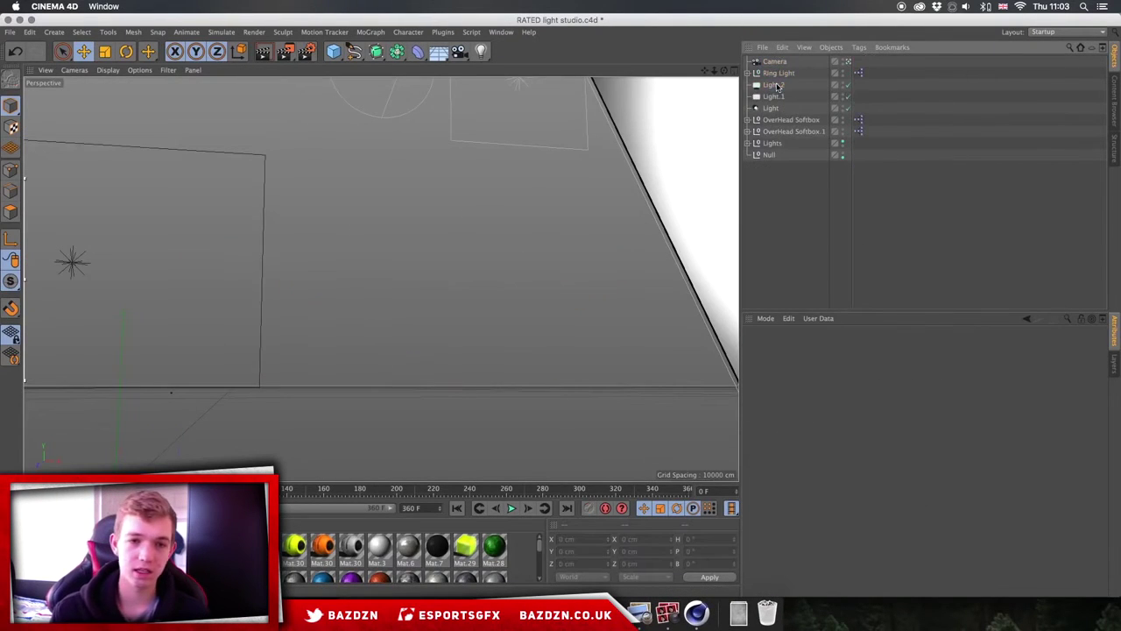
pyautogui.moveTo(715, 72)
pyautogui.mouseDown()
pyautogui.moveTo(610, 72)
pyautogui.moveTo(736, 72)
pyautogui.moveTo(613, 72)
pyautogui.moveTo(699, 71)
pyautogui.mouseUp()
pyautogui.moveTo(381, 278)
pyautogui.mouseDown()
pyautogui.moveTo(731, 71)
pyautogui.moveTo(380, 278)
pyautogui.mouseUp()
pyautogui.moveTo(704, 69); pyautogui.dragTo(681, 70)
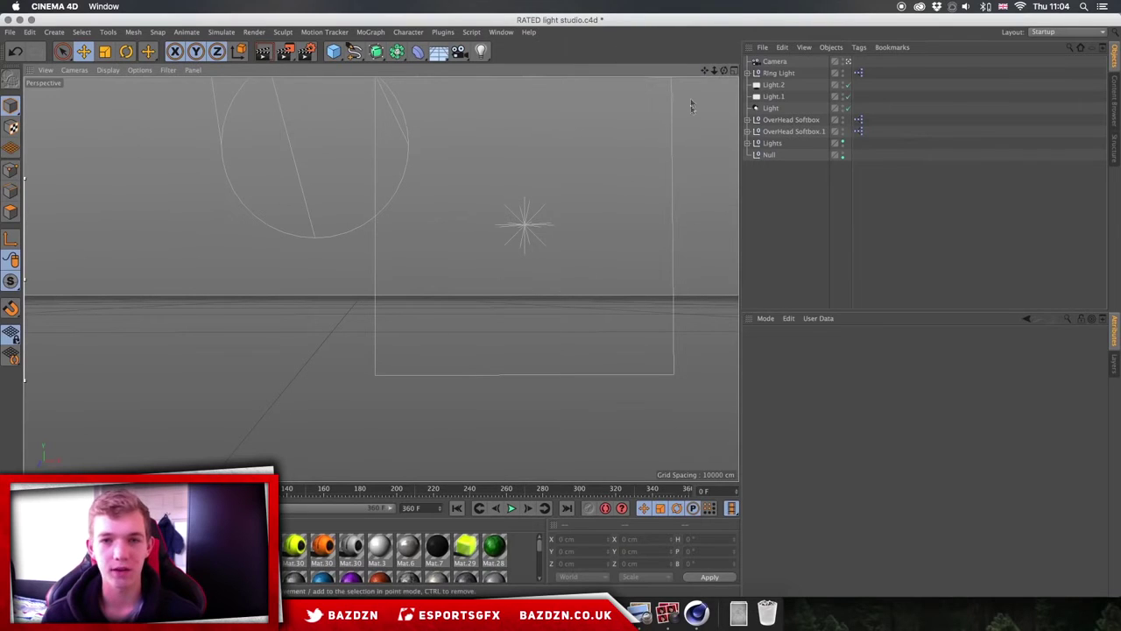
pyautogui.moveTo(716, 72); pyautogui.dragTo(380, 279)
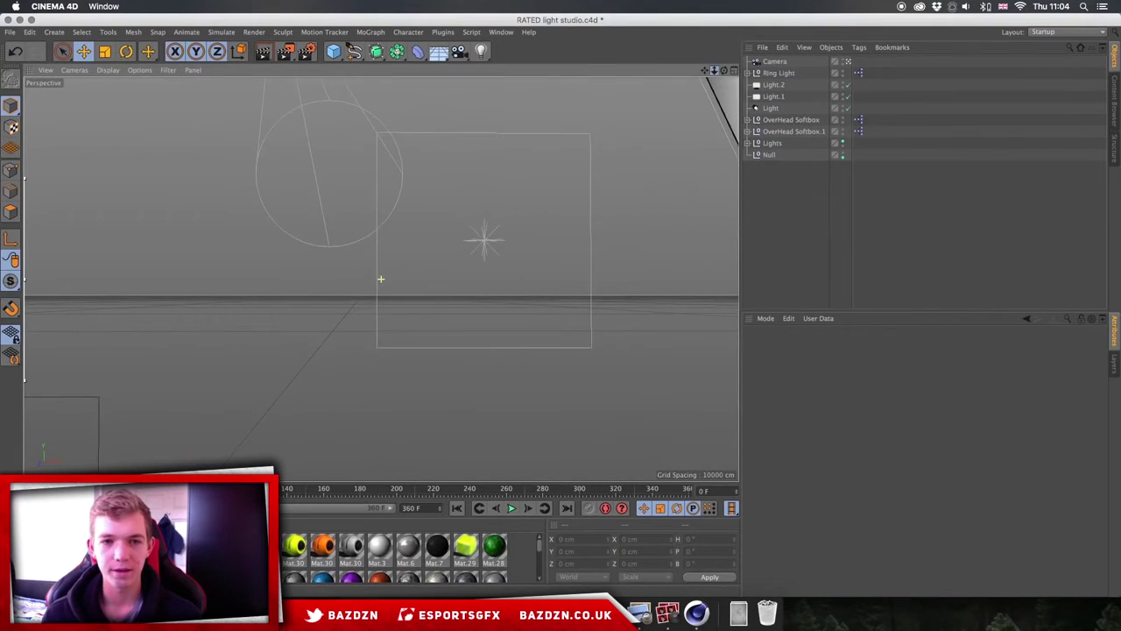
# Open the logo file BazC4D.ai from the Baz folder as a separate new project, accepting the import settings
pyautogui.click(8, 32)
pyautogui.click(29, 62)
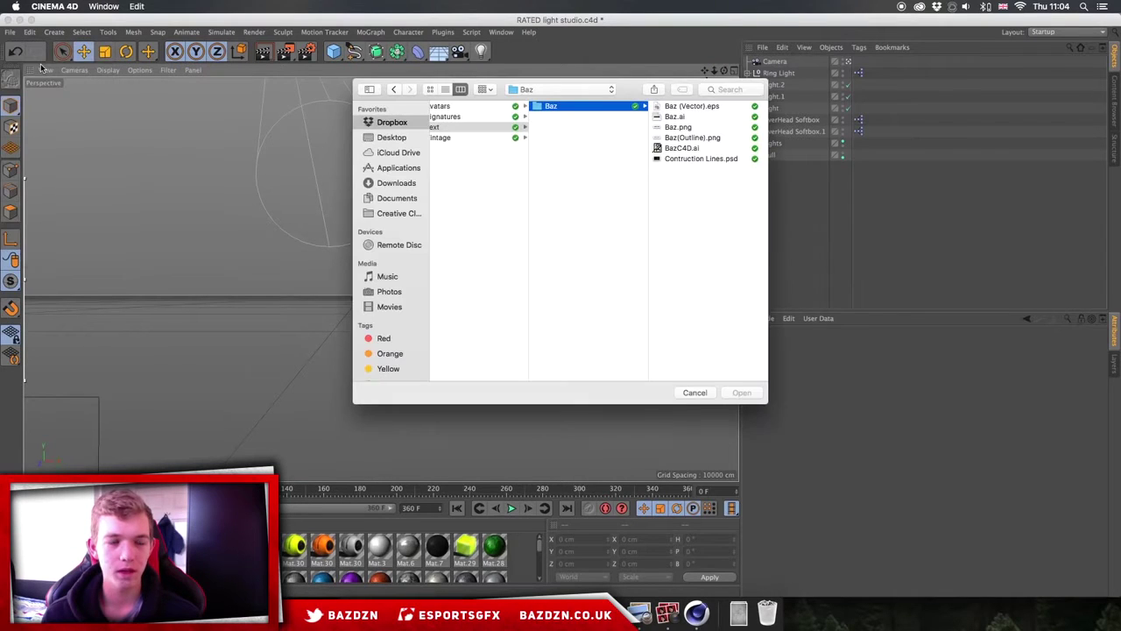
pyautogui.click(698, 148)
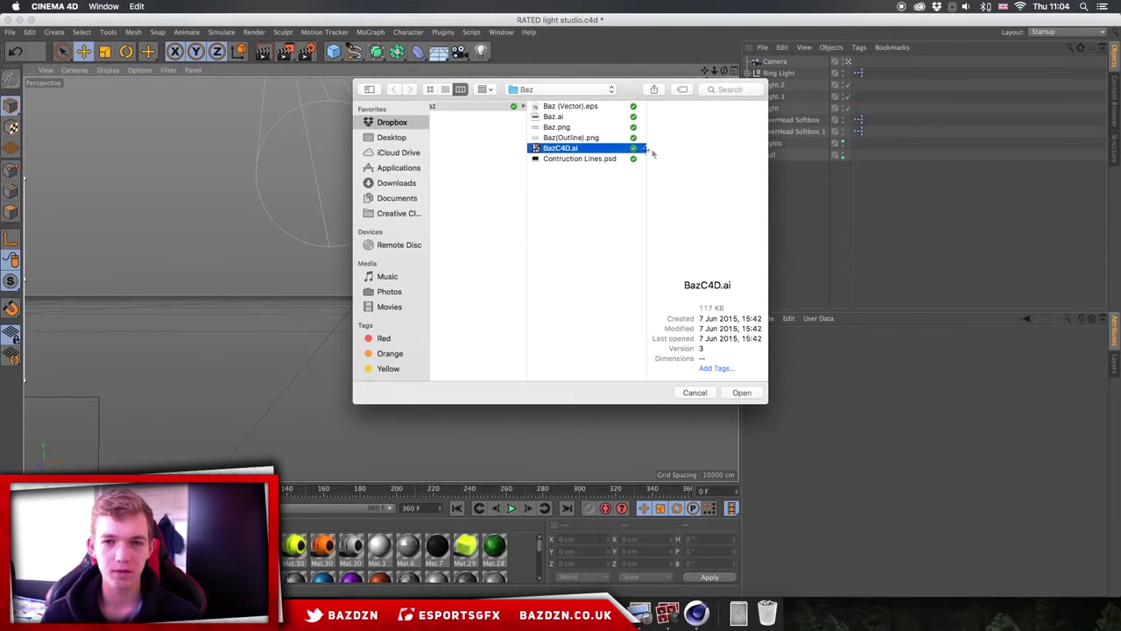
pyautogui.doubleClick(585, 149)
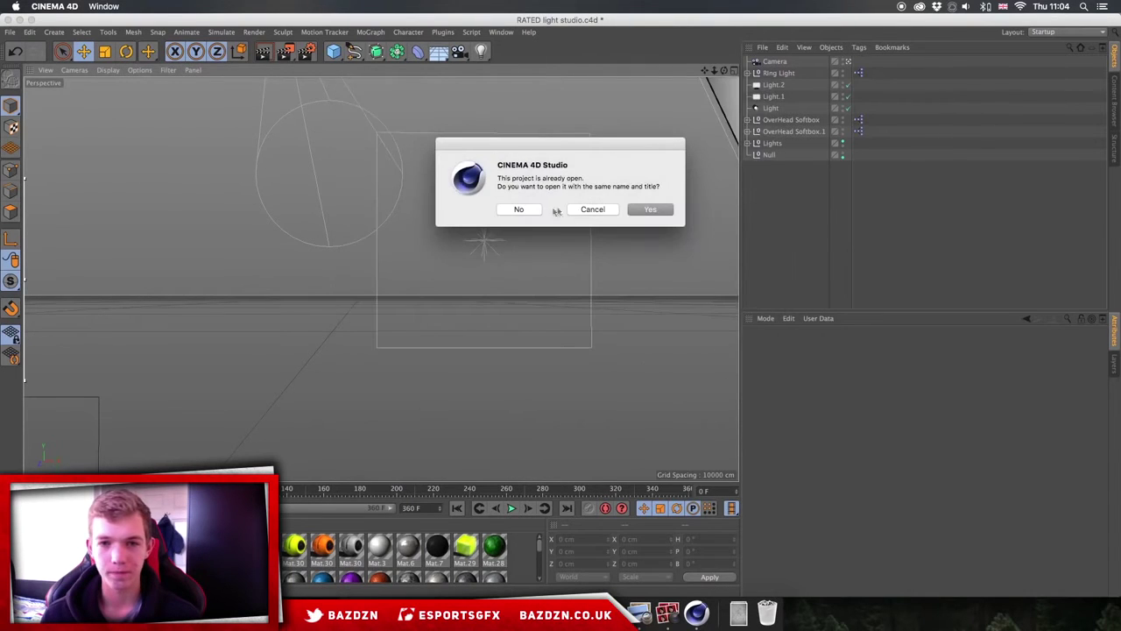
pyautogui.click(531, 211)
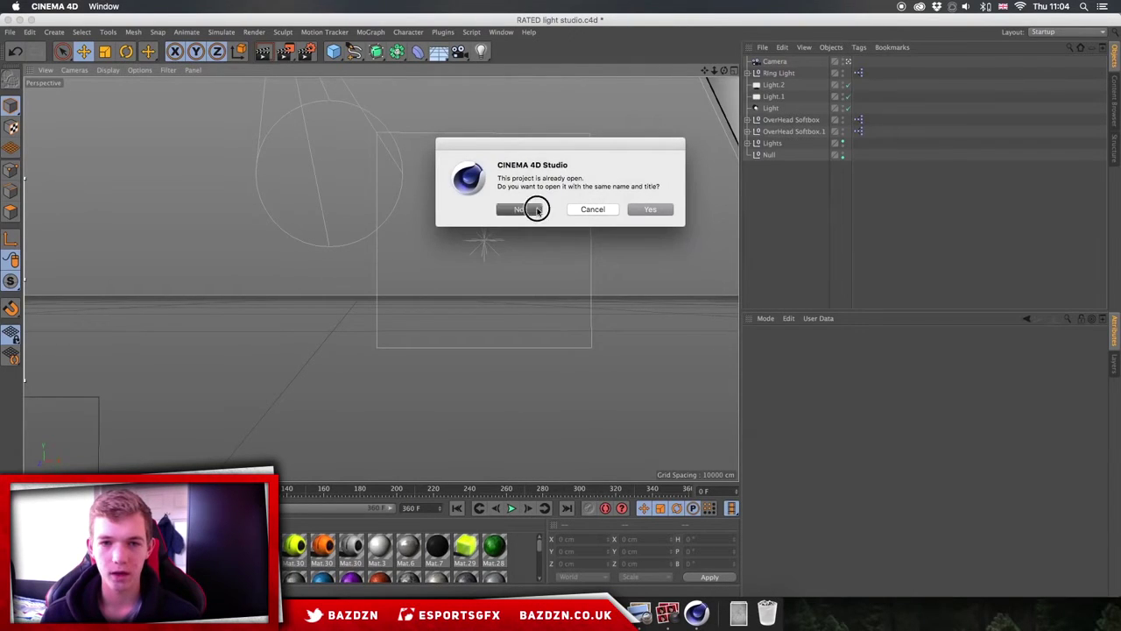
pyautogui.click(557, 333)
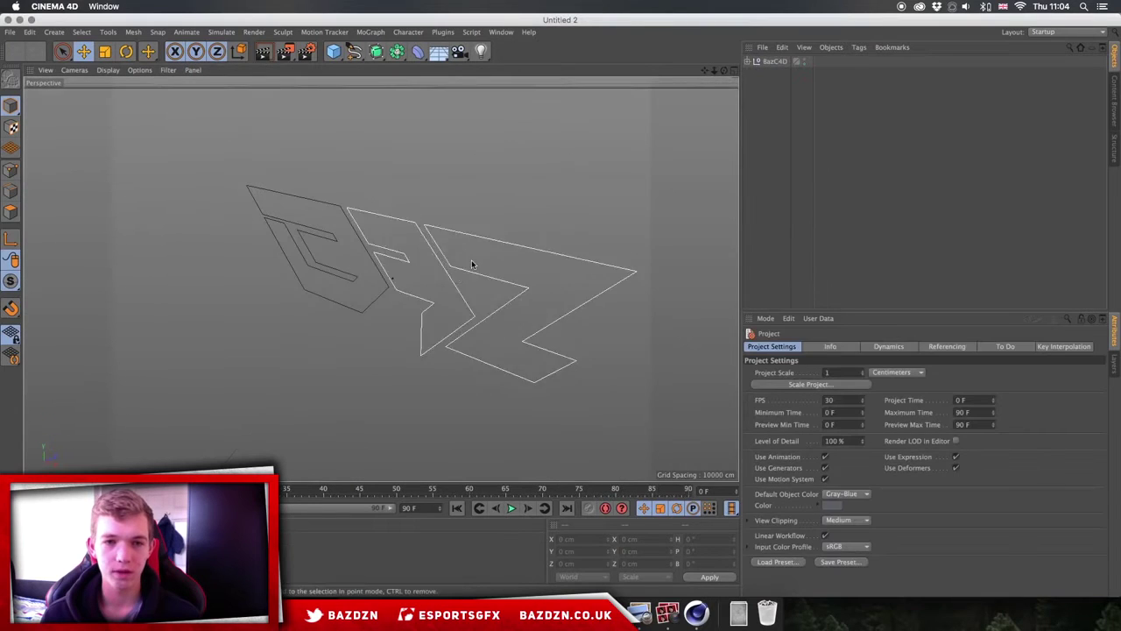
# Examine the imported logo's individual letter splines by selecting them one at a time in the viewport
pyautogui.click(383, 244)
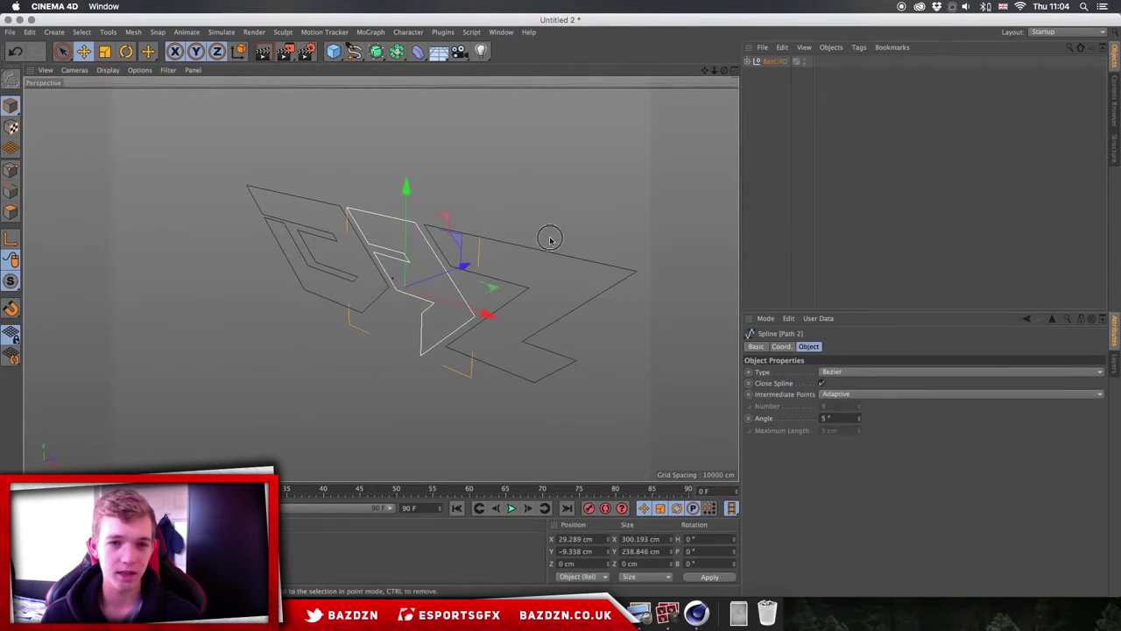
pyautogui.click(549, 244)
pyautogui.click(467, 233)
pyautogui.click(342, 229)
pyautogui.click(485, 226)
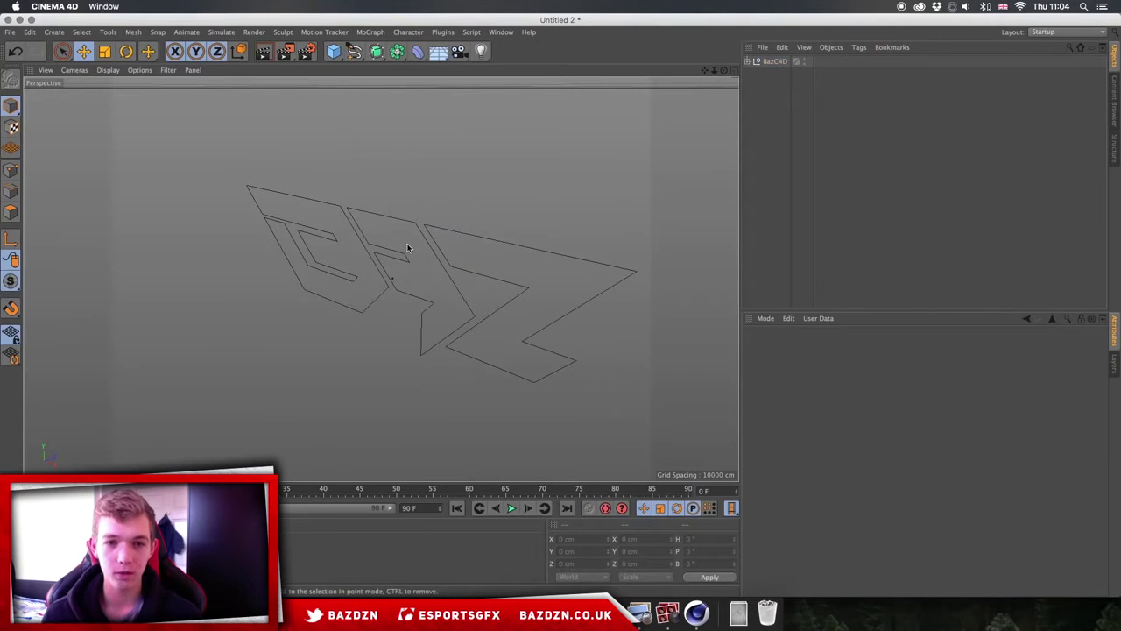
pyautogui.click(554, 256)
pyautogui.click(424, 261)
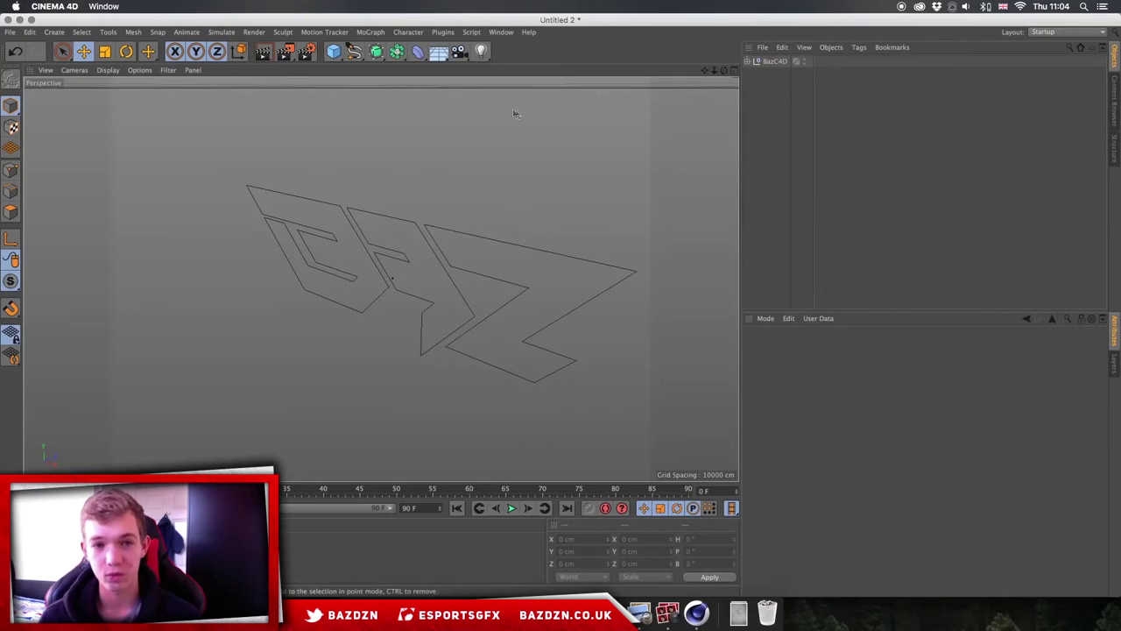
# Copy the BazC4D null with its three paths into the RATED light studio.c4d project
pyautogui.click(774, 63)
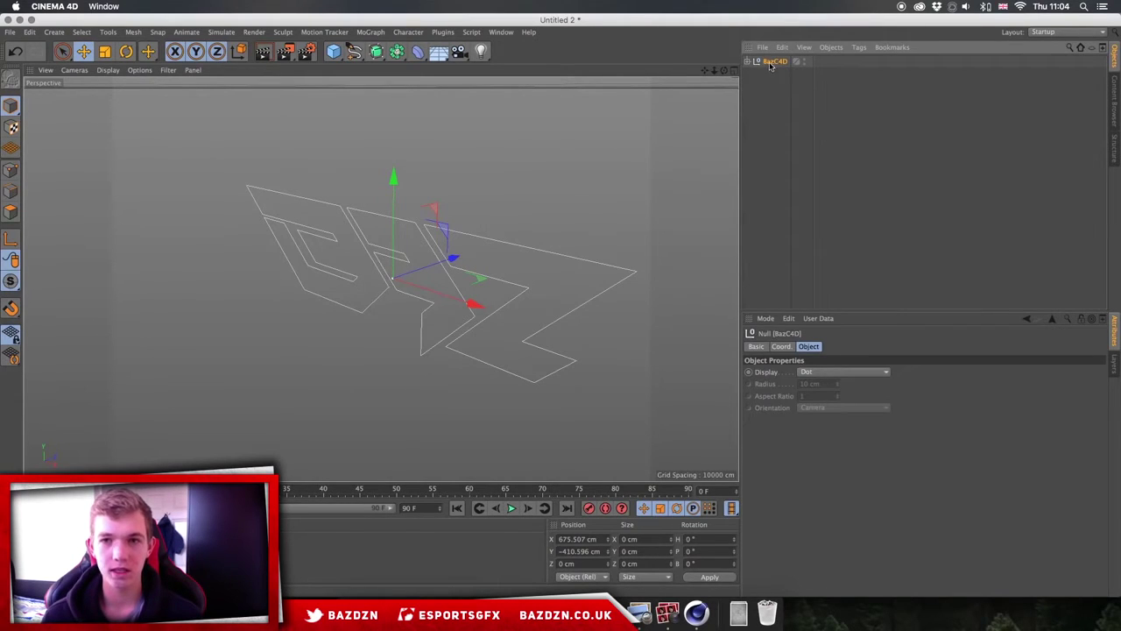
pyautogui.click(747, 62)
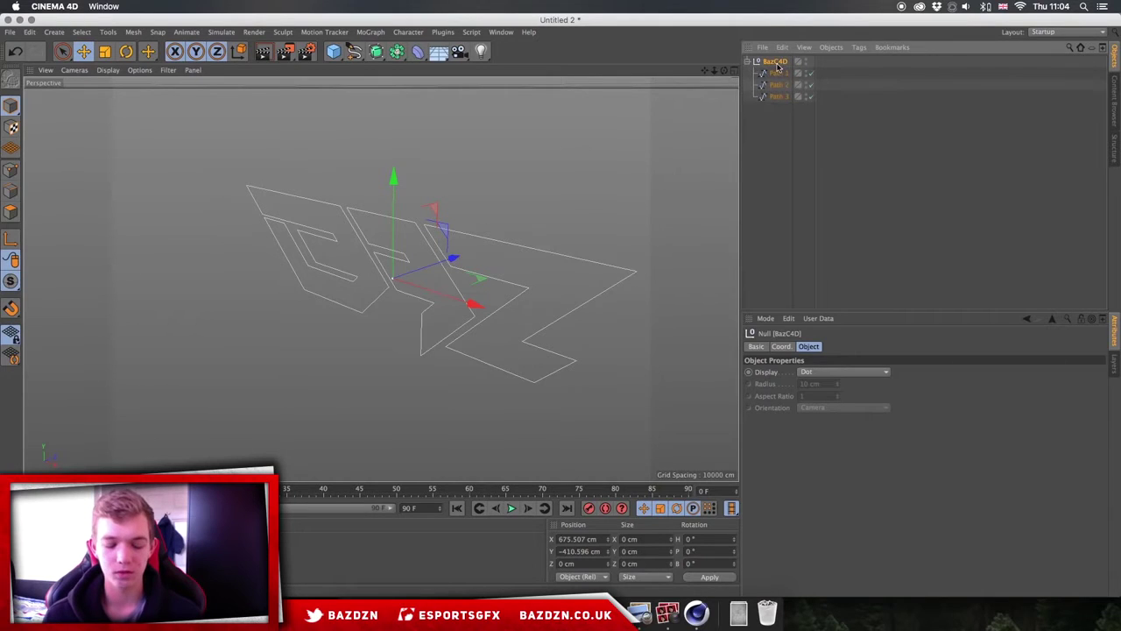
pyautogui.click(505, 32)
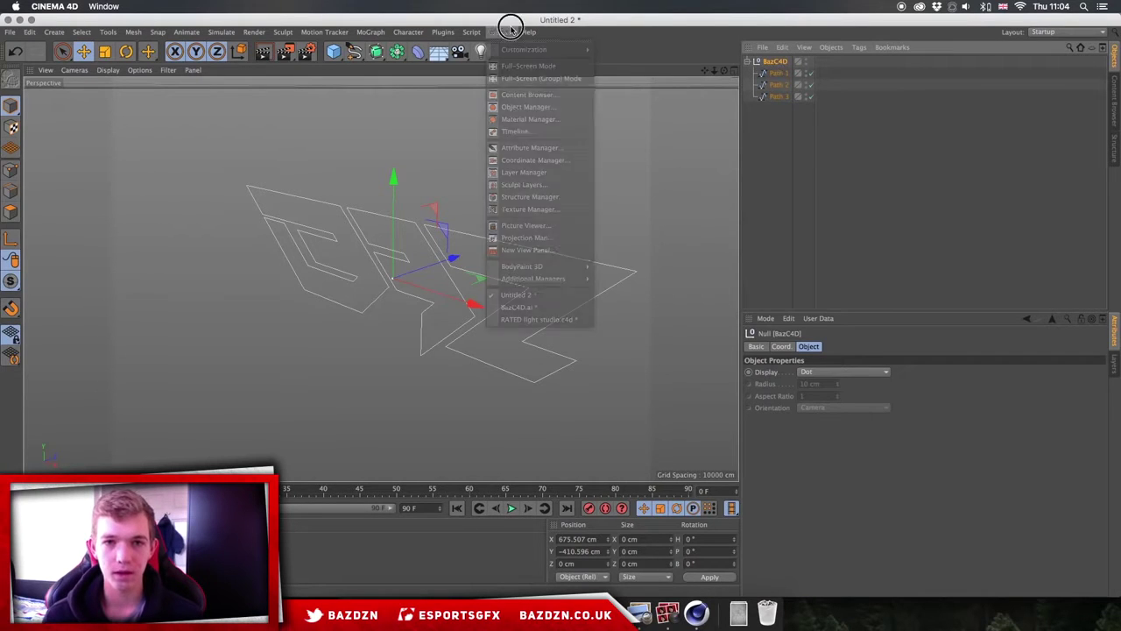
pyautogui.click(531, 320)
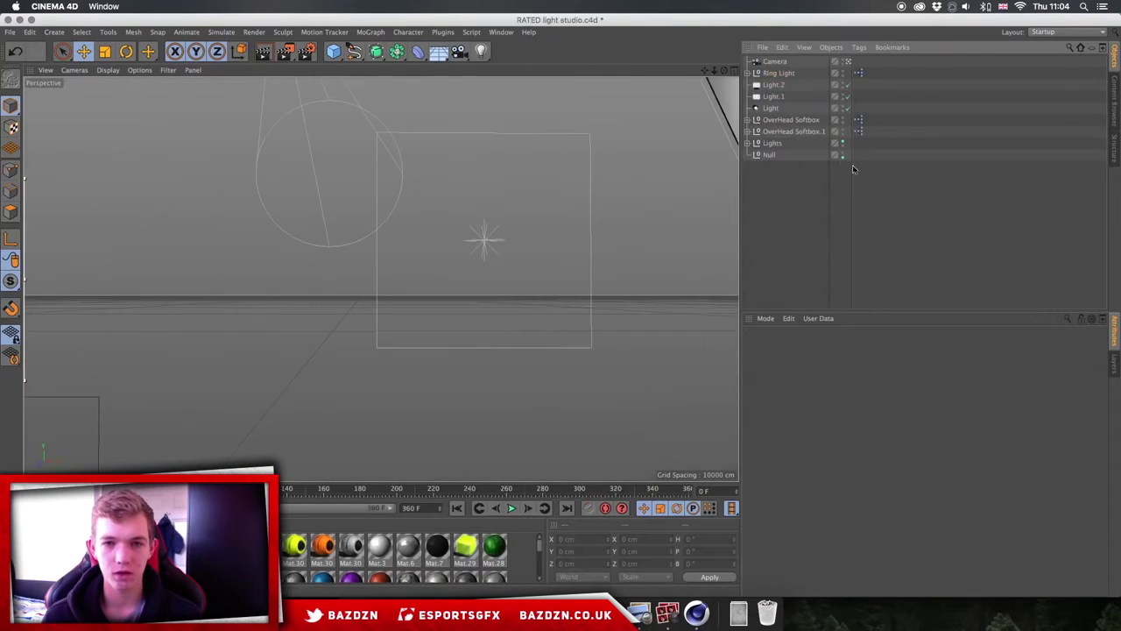
pyautogui.press('super+v')
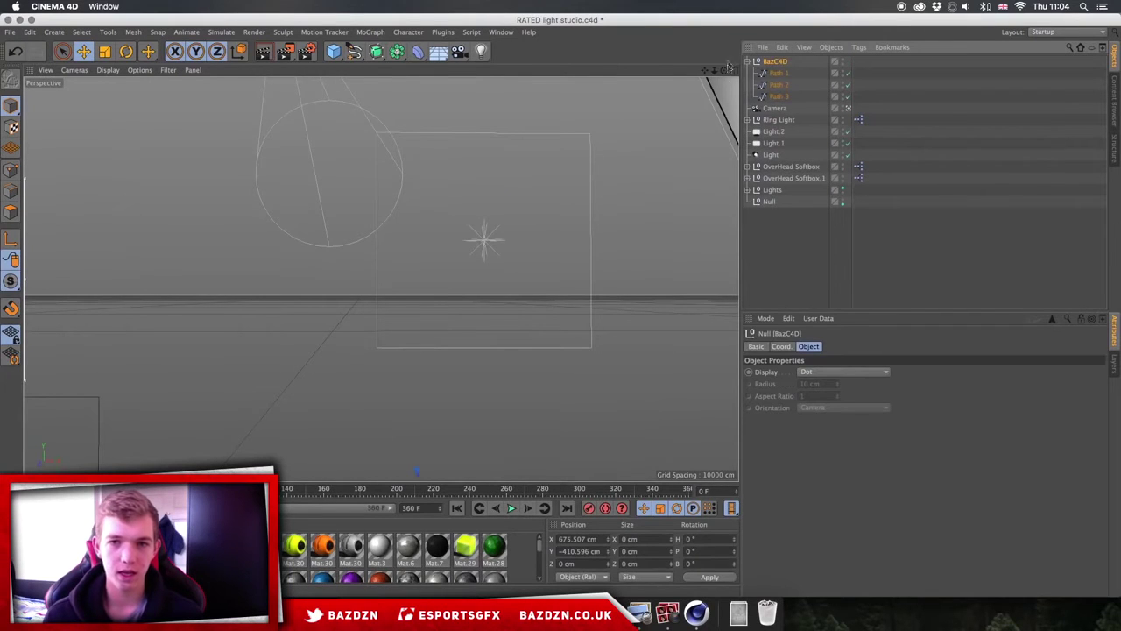
# Move the pasted logo into the light setup, at about X 535, Y 572 and Z -18 cm
pyautogui.moveTo(722, 72); pyautogui.dragTo(501, 78)
pyautogui.moveTo(513, 456); pyautogui.dragTo(497, 259)
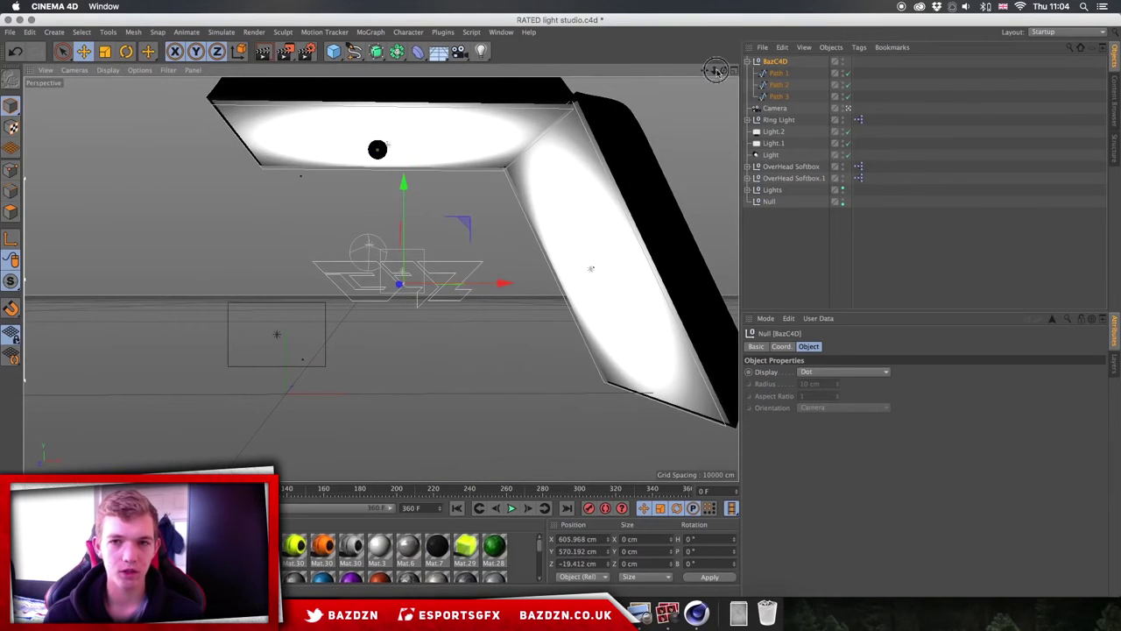
pyautogui.moveTo(714, 71); pyautogui.dragTo(788, 71)
pyautogui.moveTo(567, 227)
pyautogui.mouseDown()
pyautogui.moveTo(563, 240)
pyautogui.moveTo(578, 239)
pyautogui.mouseUp()
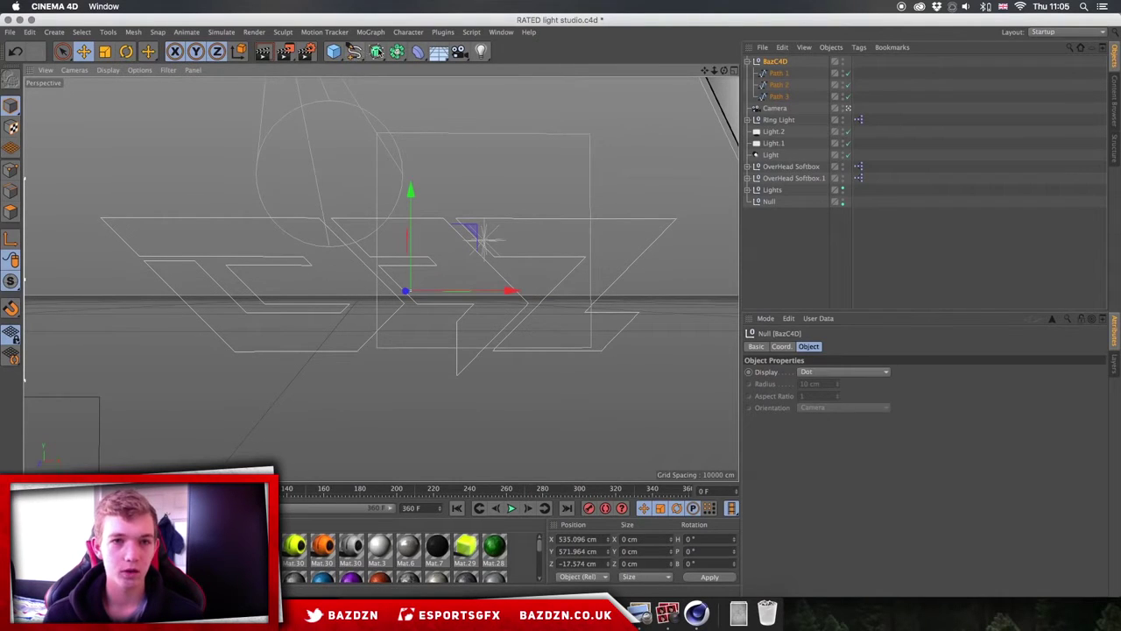
# Add three Extrude objects to the scene, one for each logo path
pyautogui.click(376, 50)
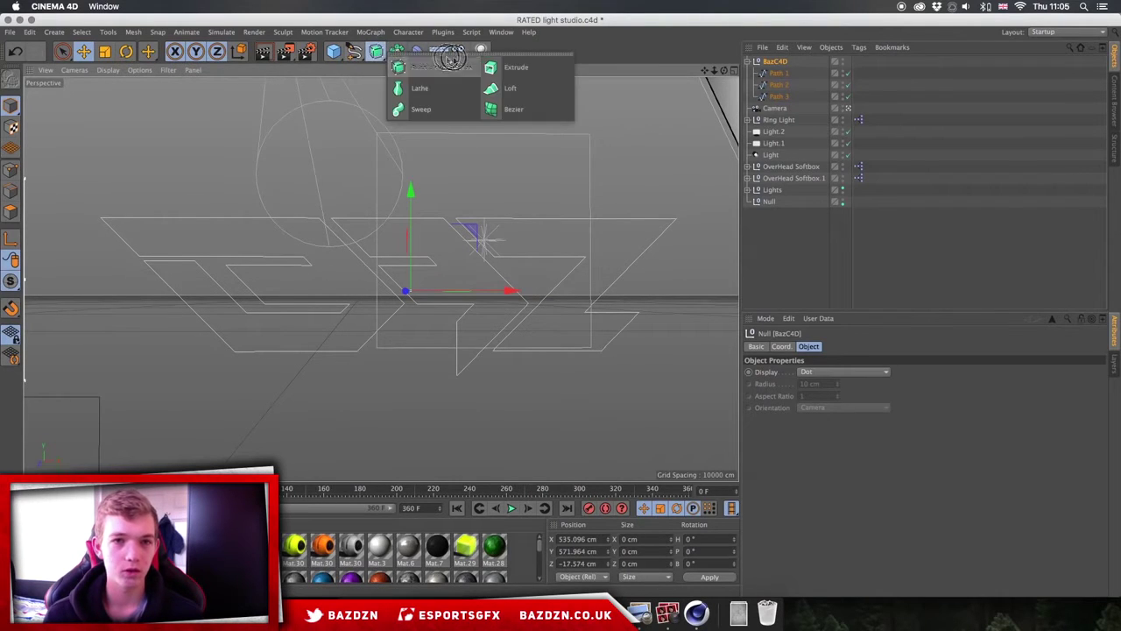
pyautogui.click(496, 67)
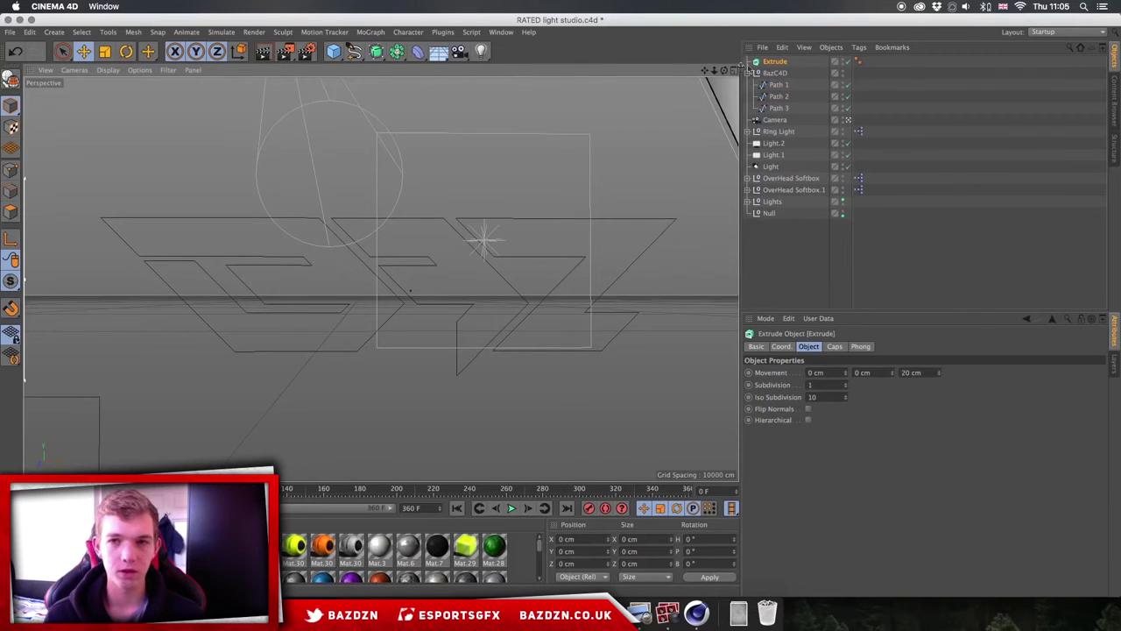
pyautogui.click(374, 52)
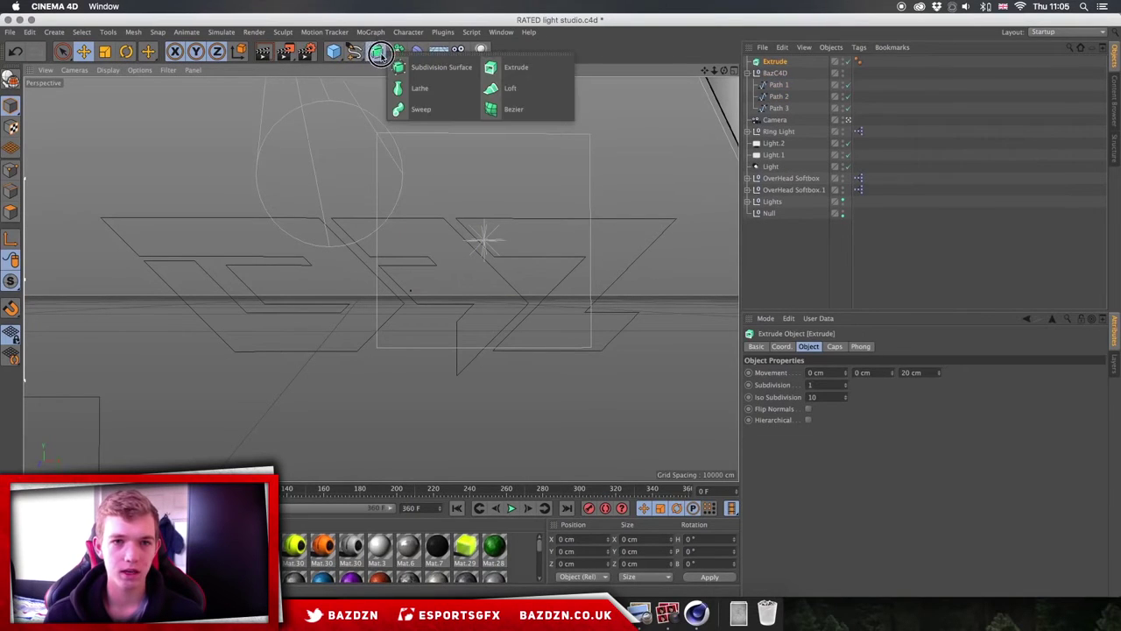
pyautogui.click(506, 69)
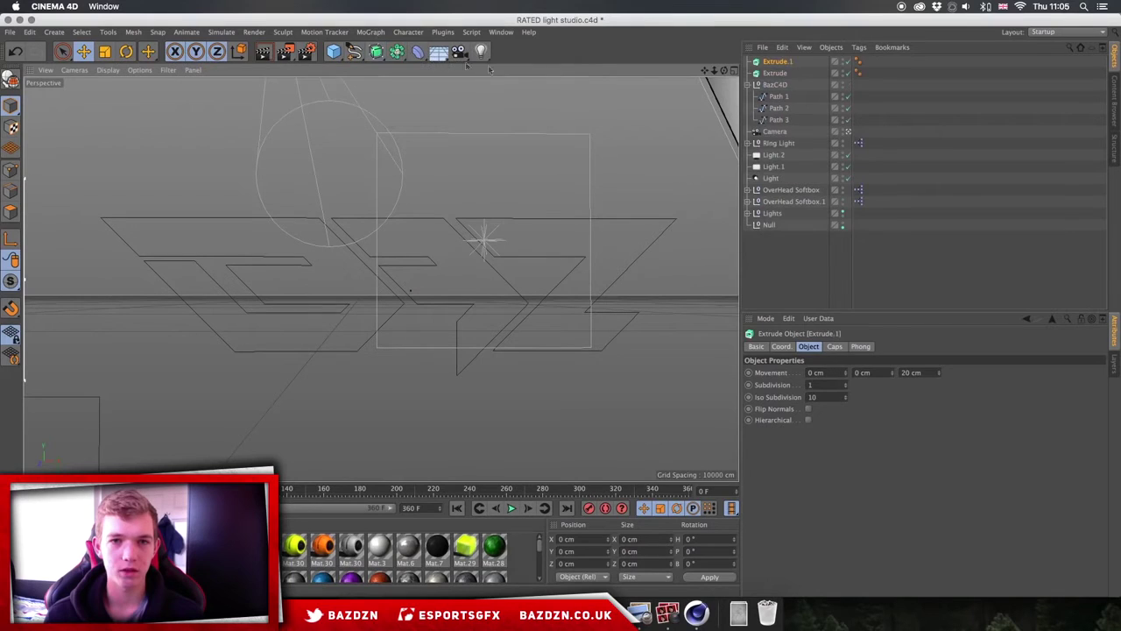
pyautogui.click(377, 53)
pyautogui.click(510, 68)
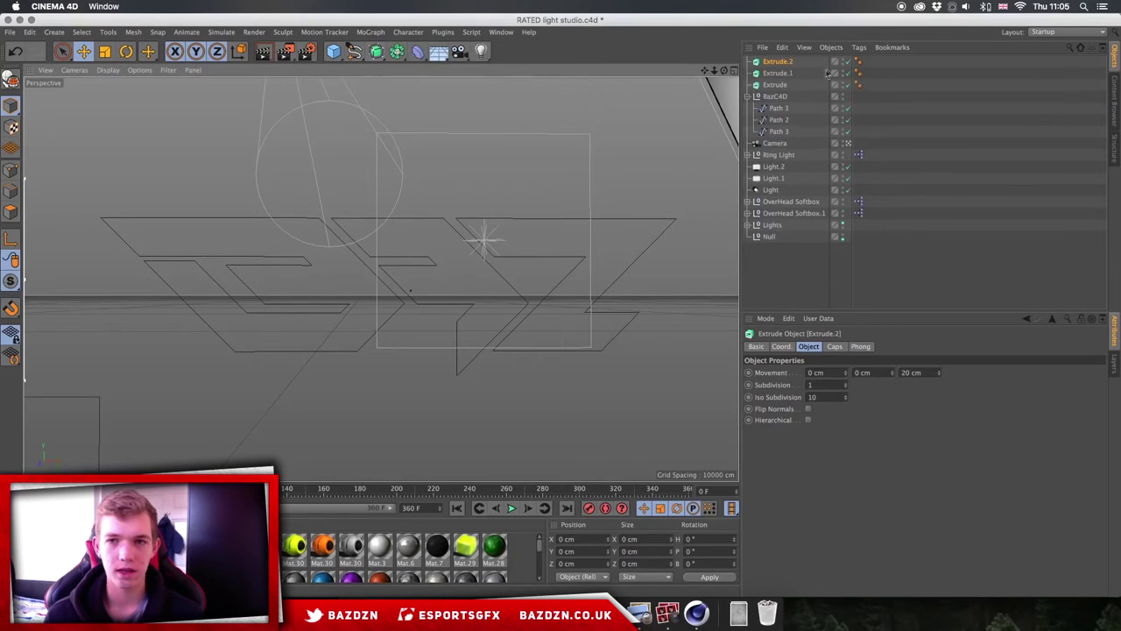
# Nest Path 1 under Extrude, Path 2 under Extrude.1 and Path 3 under Extrude.2
pyautogui.moveTo(785, 108); pyautogui.dragTo(778, 73)
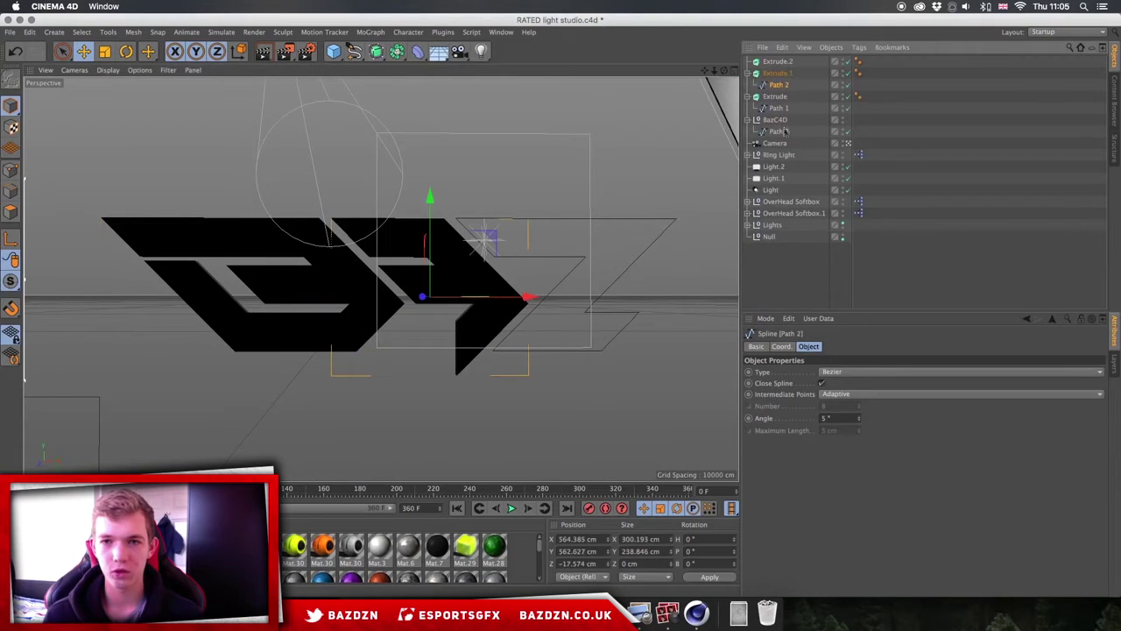
pyautogui.moveTo(784, 133); pyautogui.dragTo(604, 86)
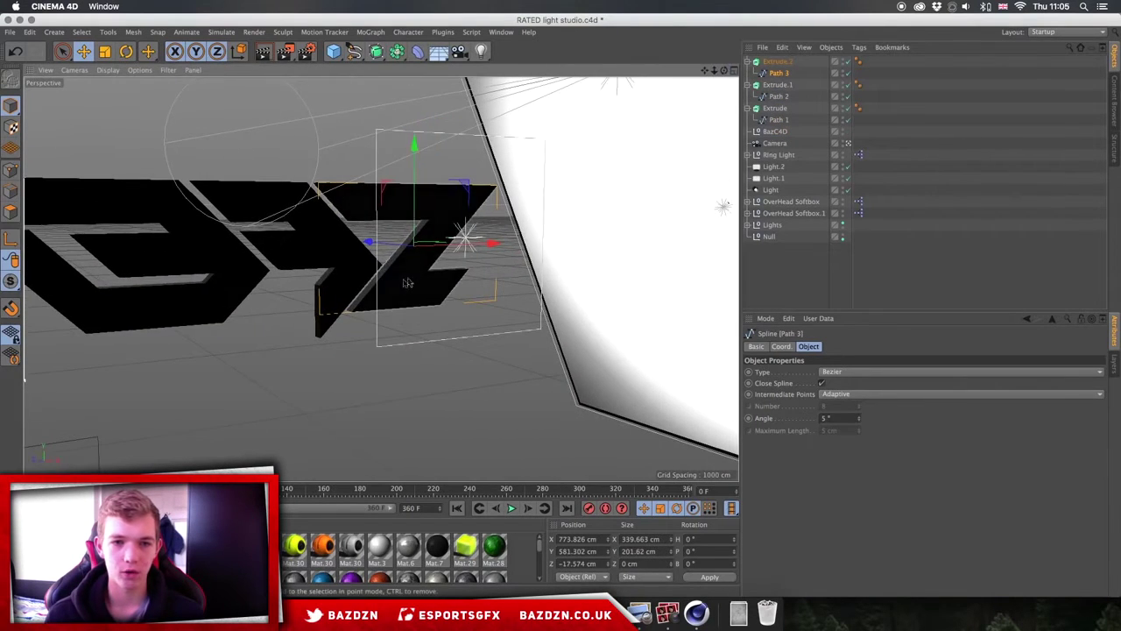
pyautogui.moveTo(722, 72); pyautogui.dragTo(379, 279)
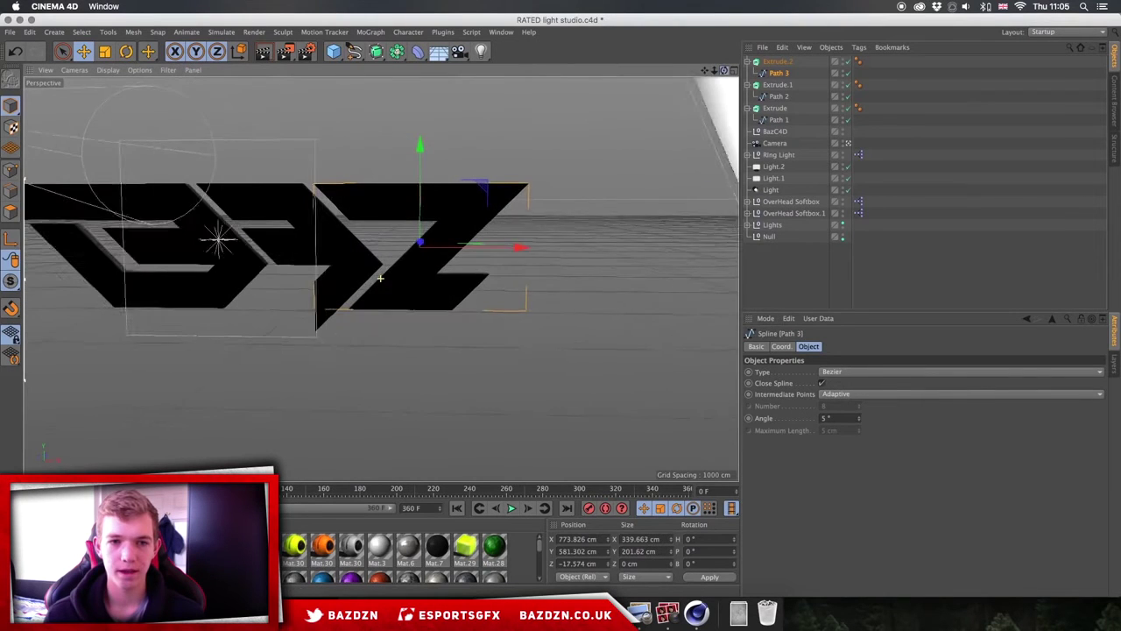
pyautogui.moveTo(712, 71); pyautogui.dragTo(713, 73)
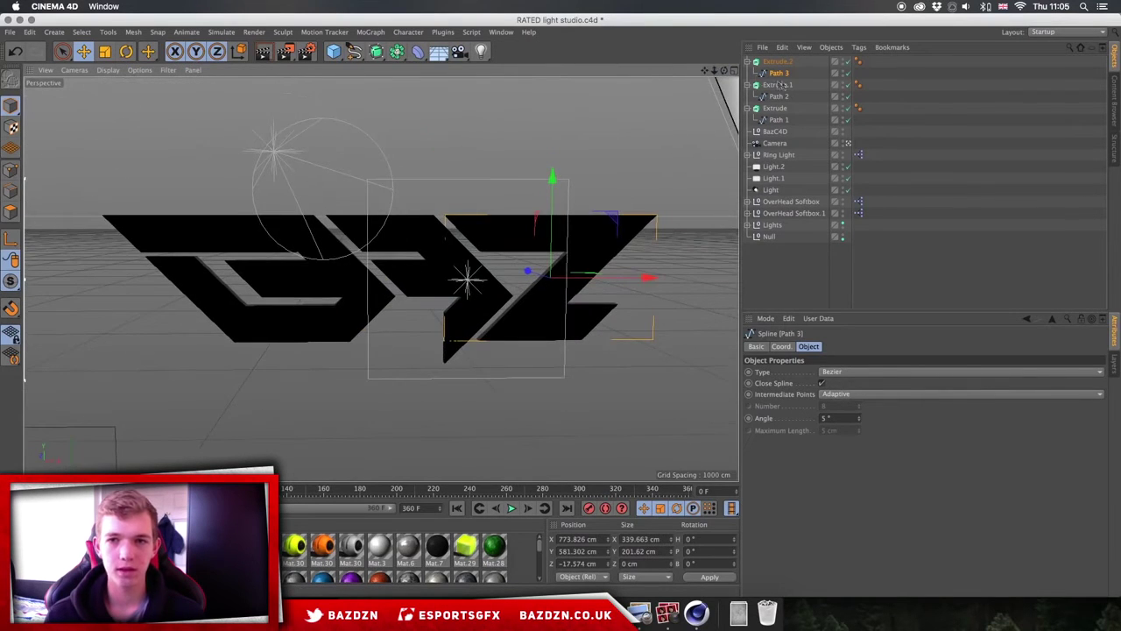
# Collapse the three Extrude hierarchies and delete the empty BazC4D null
pyautogui.click(747, 62)
pyautogui.click(747, 74)
pyautogui.click(747, 85)
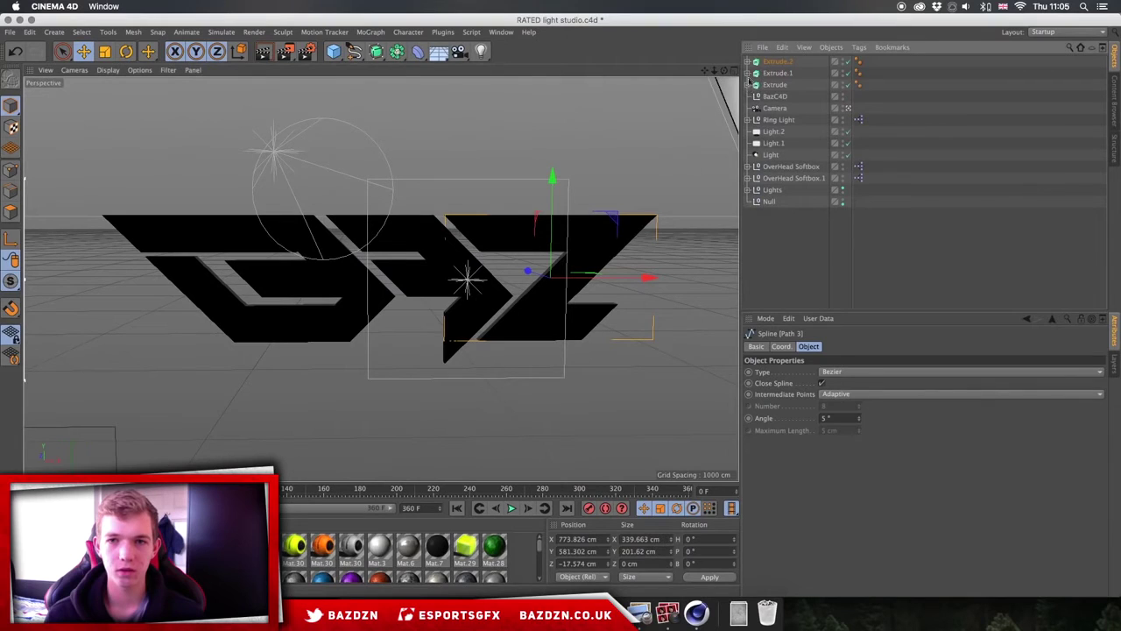
pyautogui.click(775, 96)
pyautogui.press('Delete')
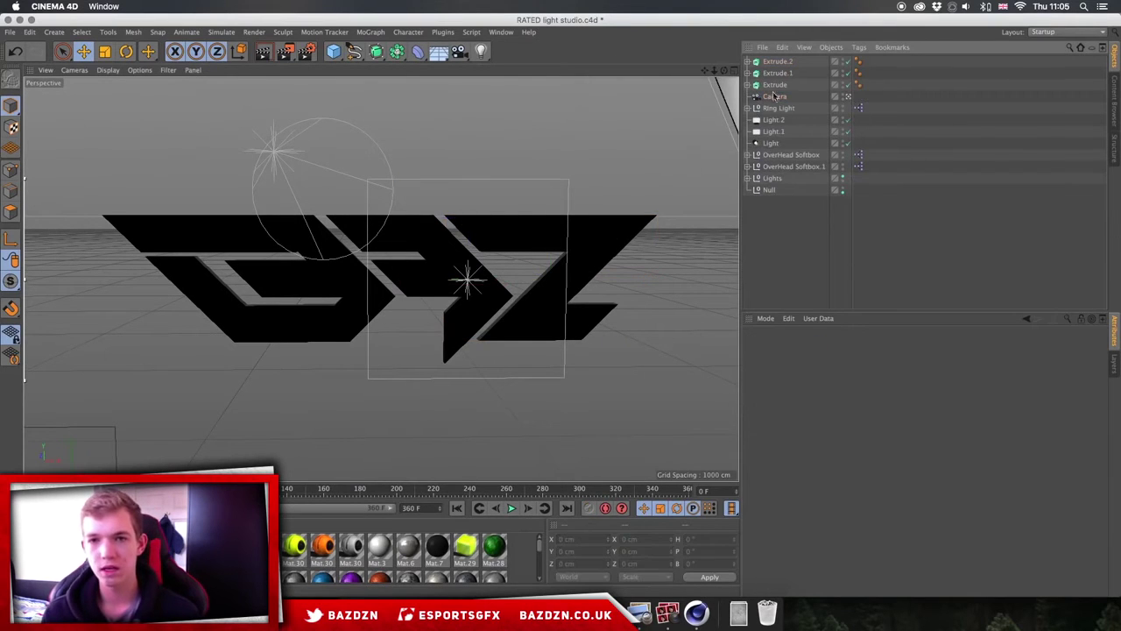
# Set the Z extrusion depth of all three logo Extrude objects together to 114 cm
pyautogui.click(773, 85)
pyautogui.keyDown('shift'); pyautogui.click(777, 62); pyautogui.keyUp('shift')
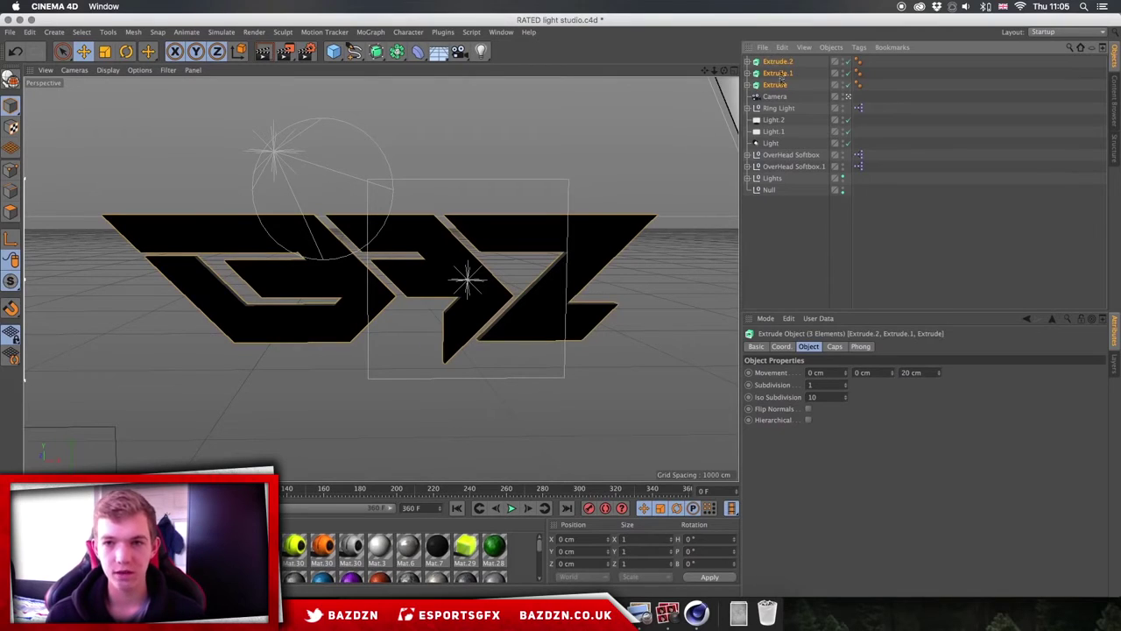
pyautogui.click(904, 372)
pyautogui.write('40')
pyautogui.moveTo(907, 373); pyautogui.dragTo(938, 397)
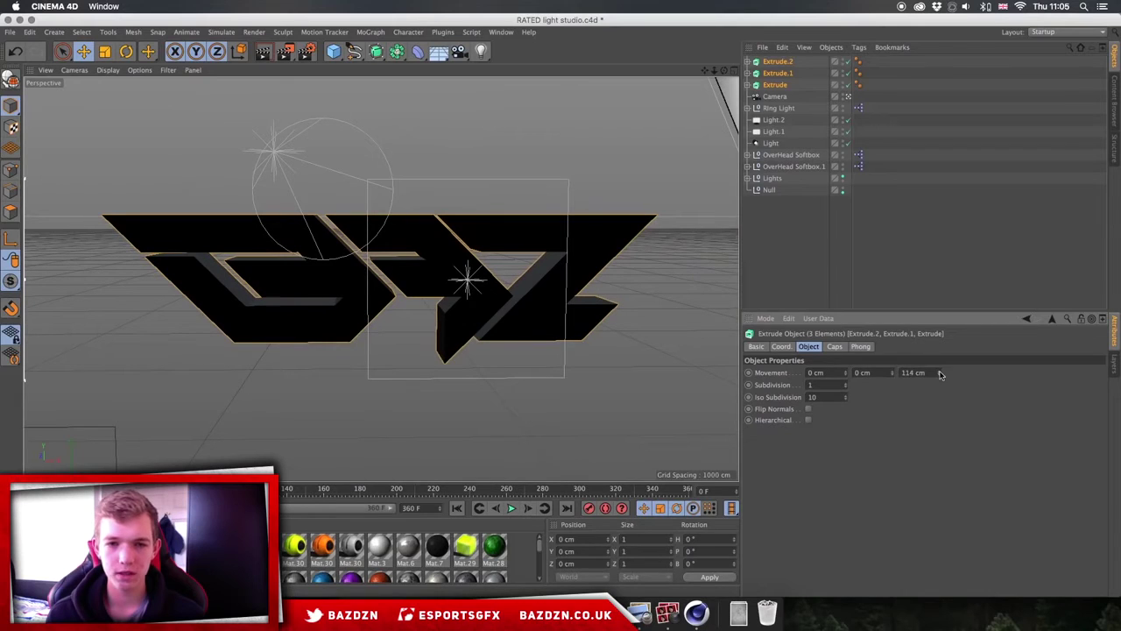
pyautogui.moveTo(724, 70)
pyautogui.mouseDown()
pyautogui.moveTo(762, 54)
pyautogui.moveTo(745, 40)
pyautogui.moveTo(705, 57)
pyautogui.moveTo(731, 127)
pyautogui.moveTo(725, 88)
pyautogui.mouseUp()
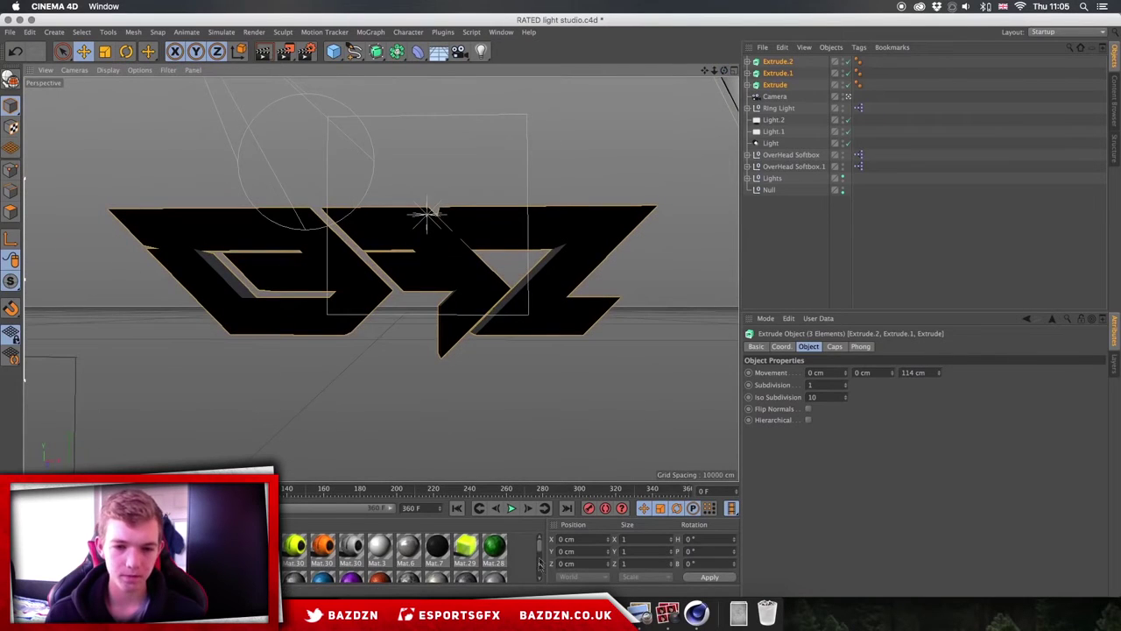
# Create a new material and open it in the Material Editor
pyautogui.click(525, 550)
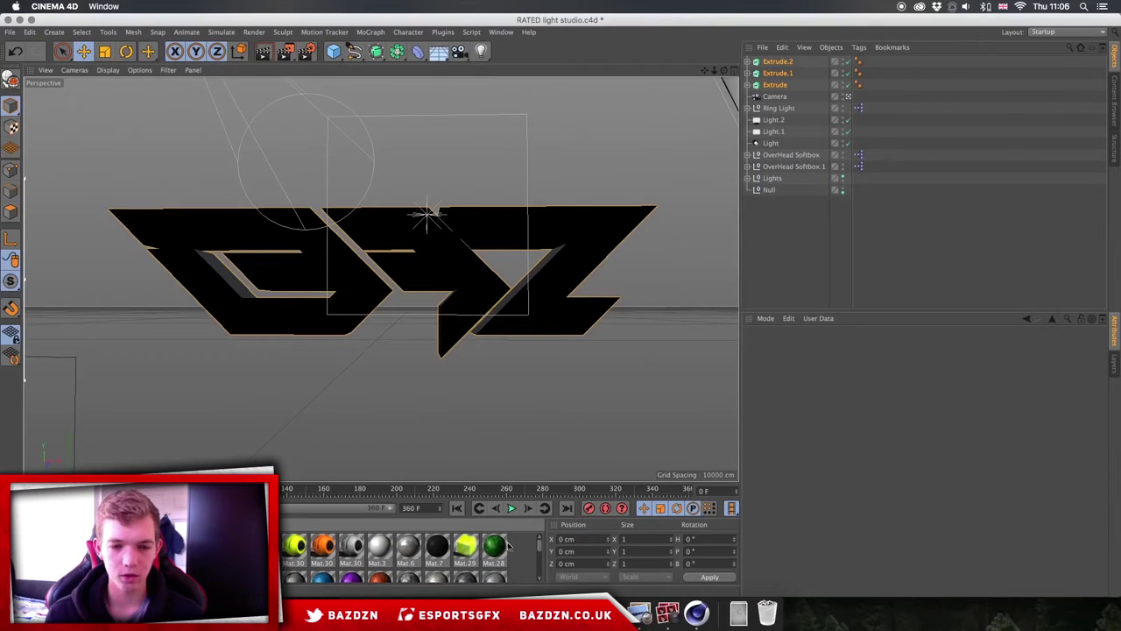
pyautogui.doubleClick(519, 547)
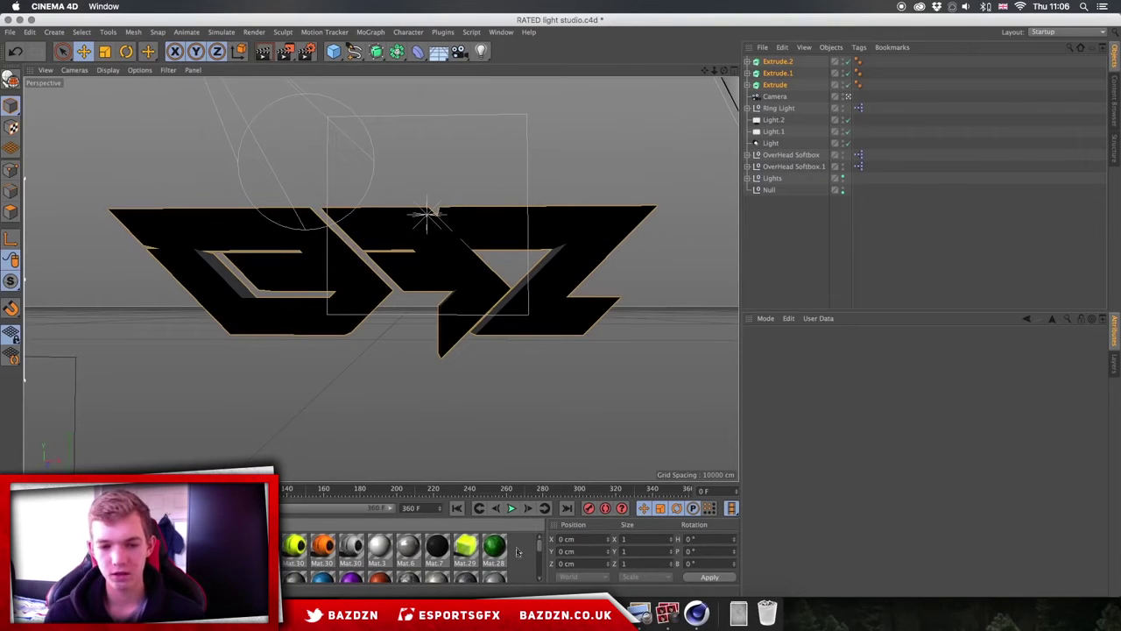
pyautogui.click(518, 548)
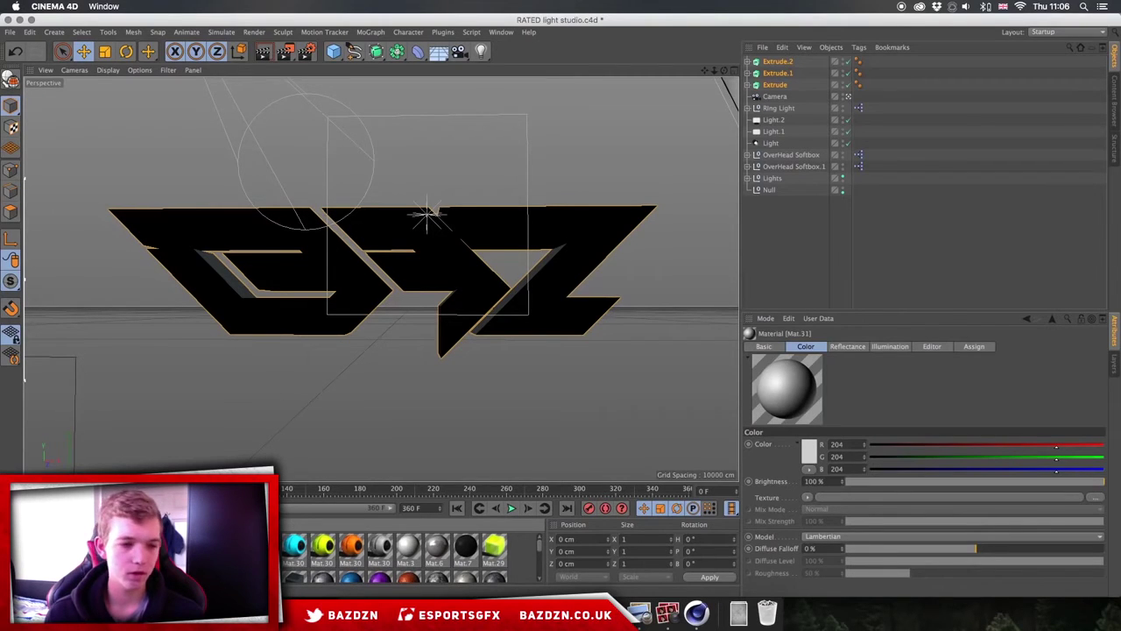
pyautogui.doubleClick(37, 548)
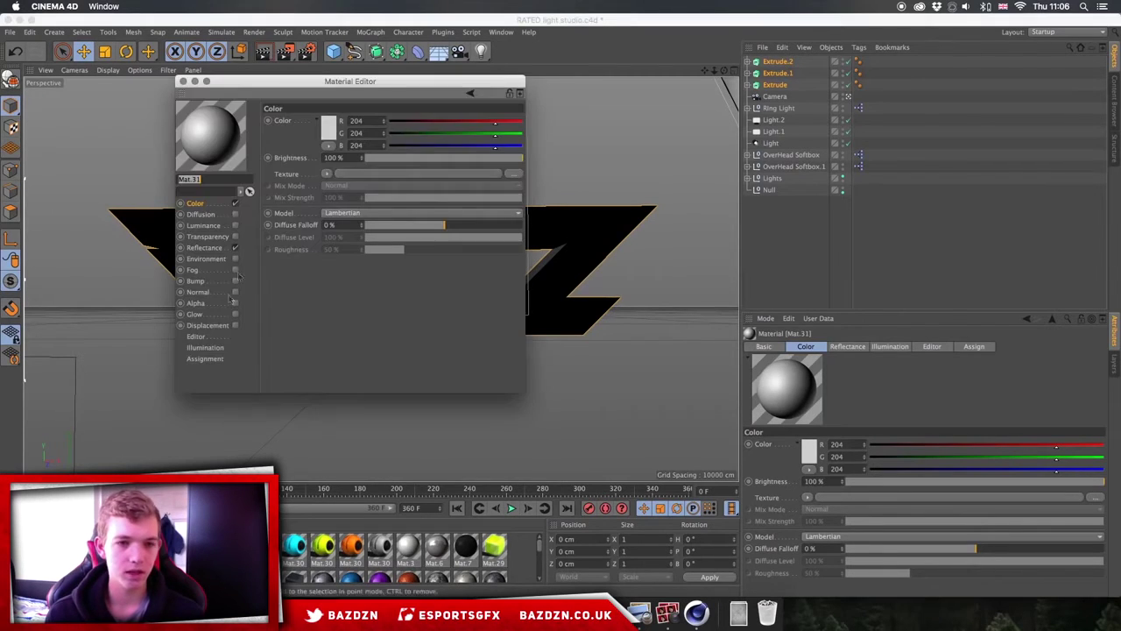
# Load grunge_texture_iii_by_darkrose42_stock.png from Downloads as the material's Color texture without copying it to the project location
pyautogui.click(333, 176)
pyautogui.click(337, 192)
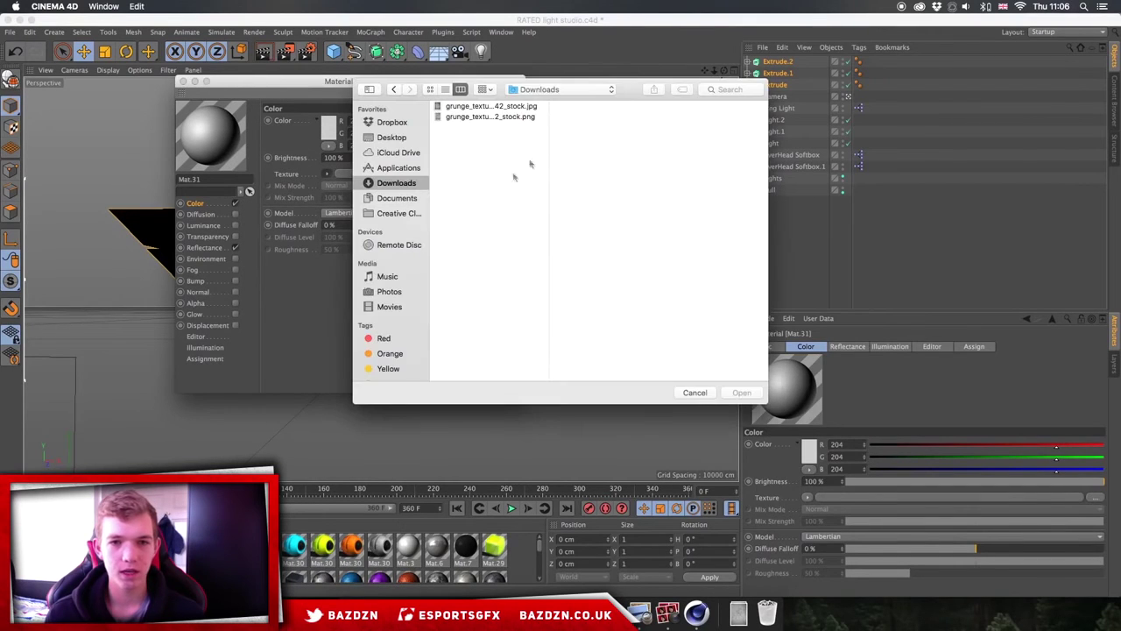
pyautogui.click(524, 116)
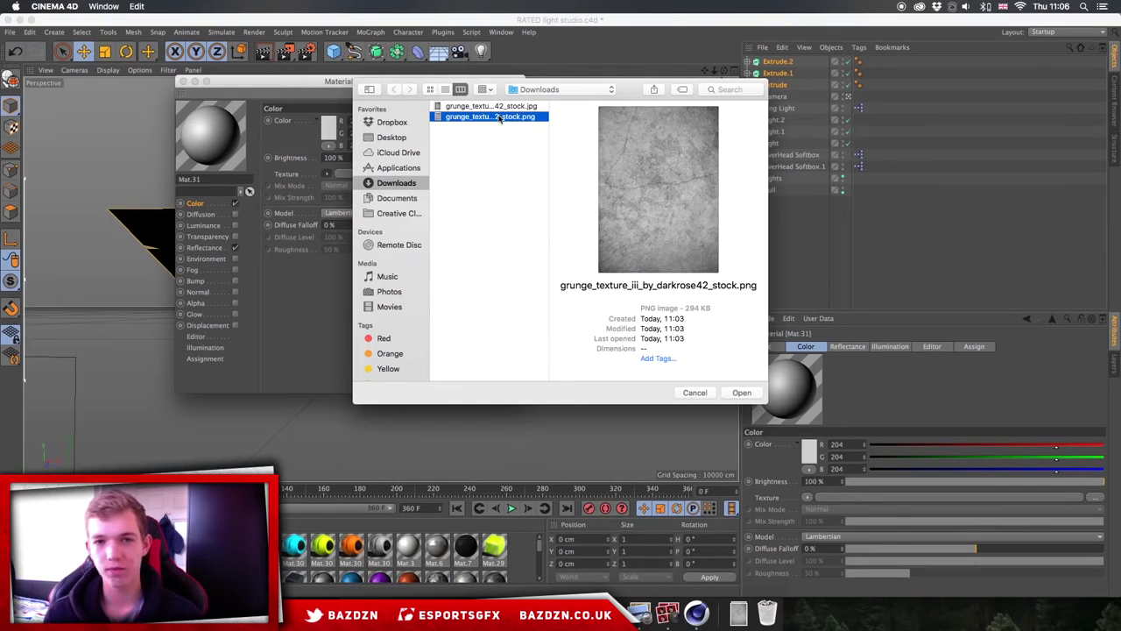
pyautogui.doubleClick(498, 119)
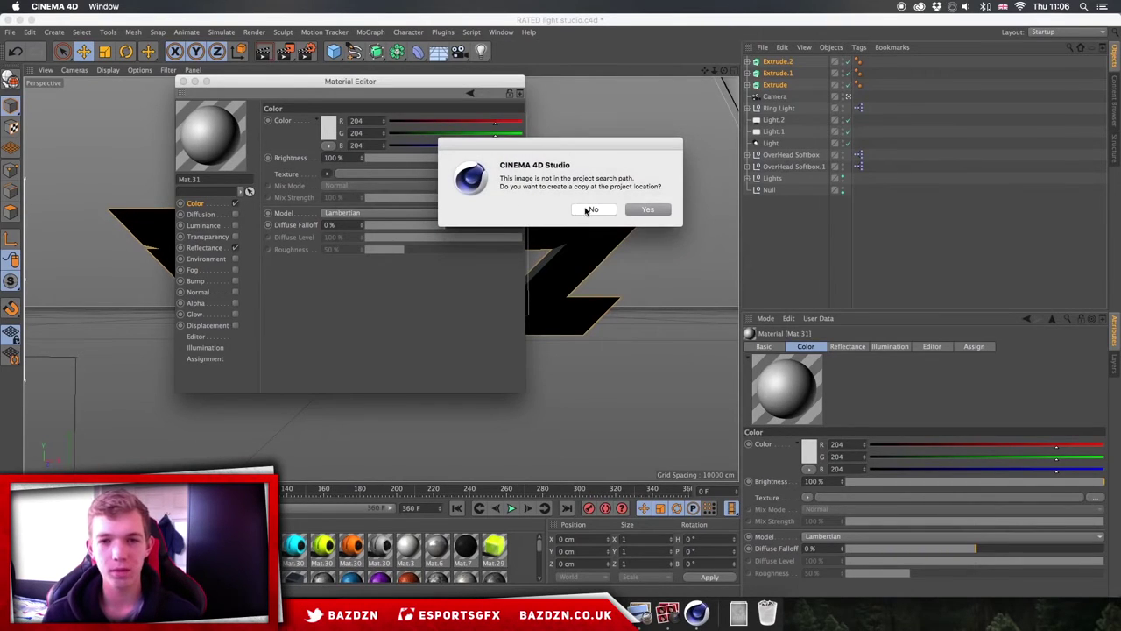
pyautogui.click(588, 209)
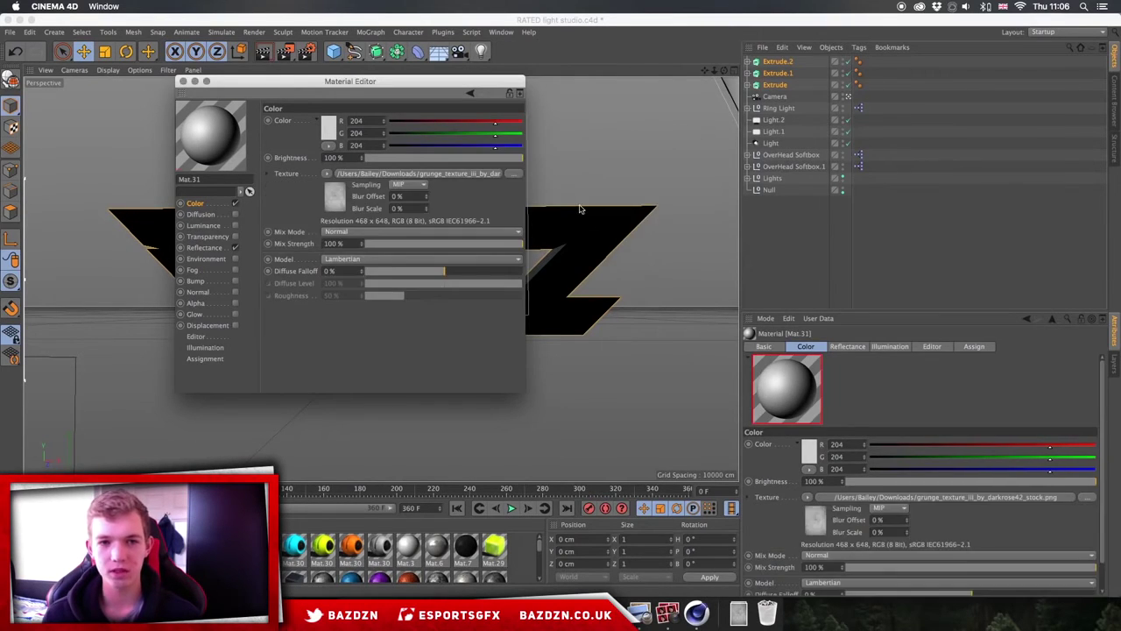
# Switch the material preview to Object (Soft Shadow) and close the Material Editor
pyautogui.click(213, 137)
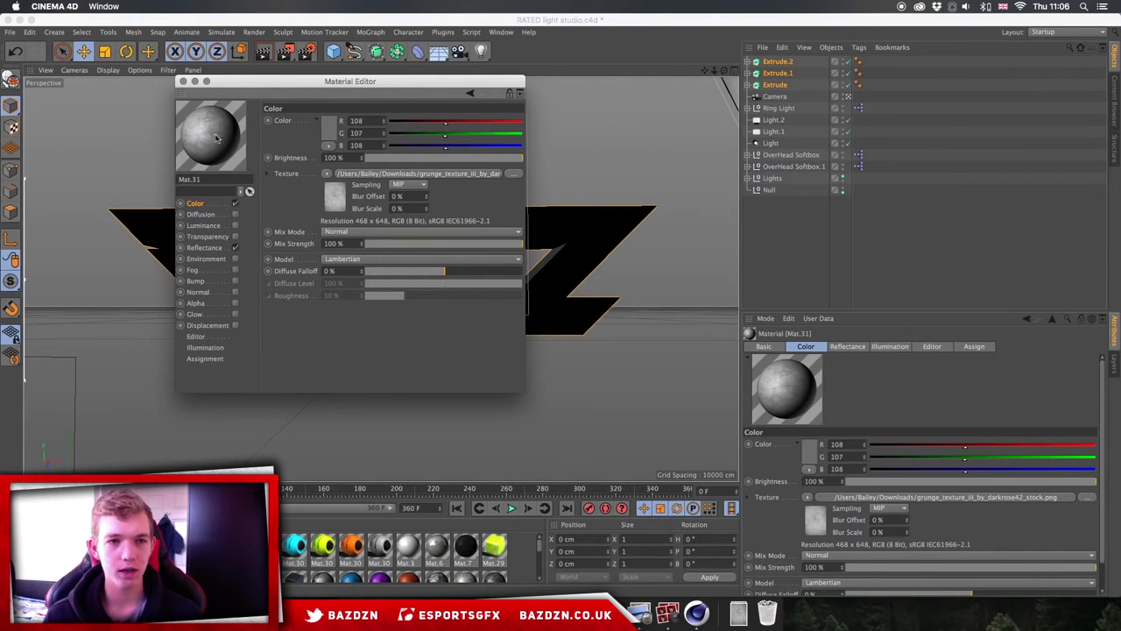
pyautogui.click(211, 144)
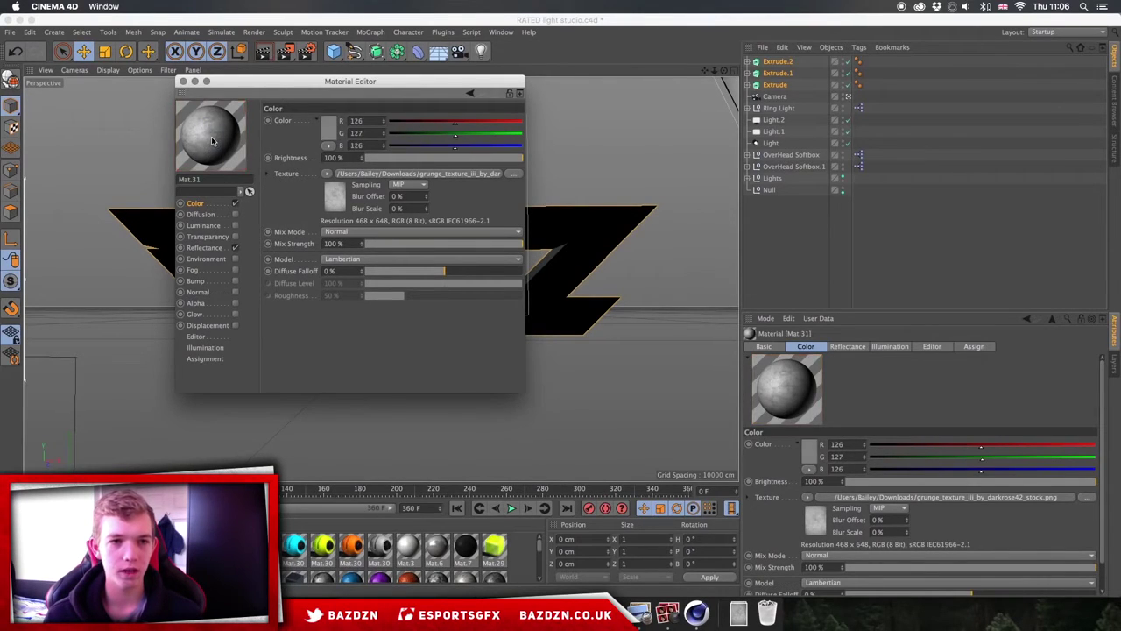
pyautogui.rightClick(211, 140)
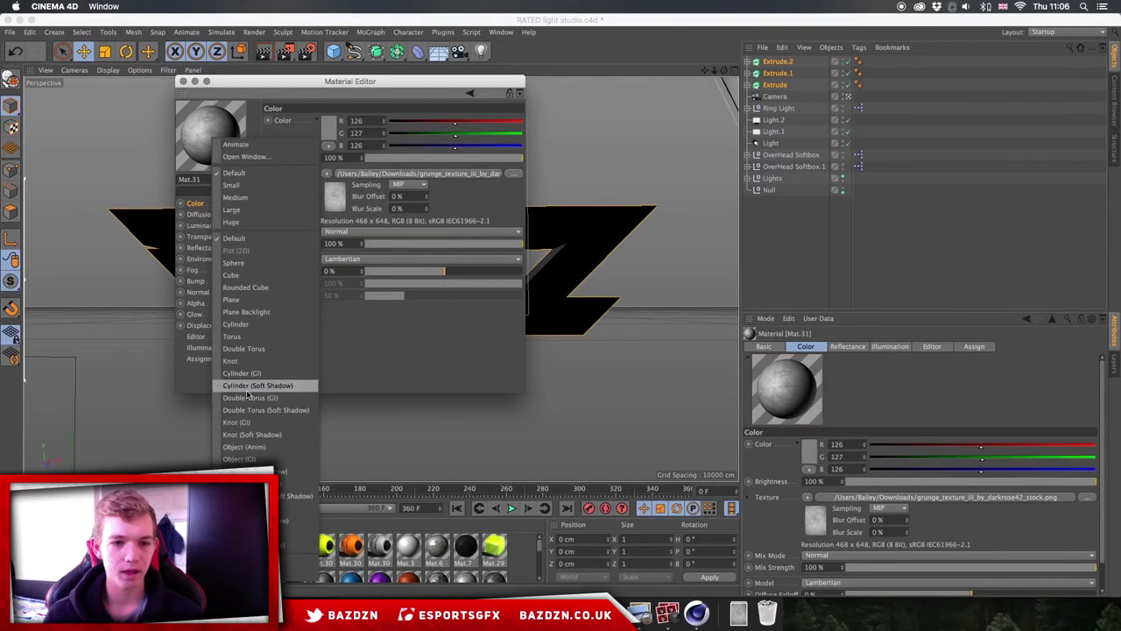
pyautogui.click(292, 499)
pyautogui.rightClick(219, 131)
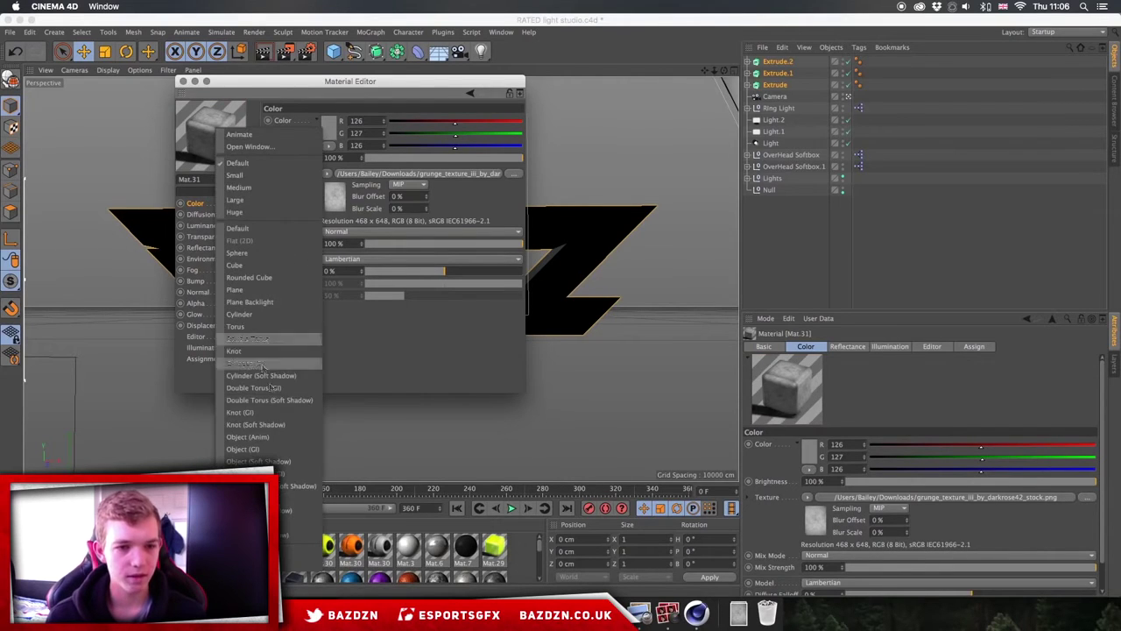
pyautogui.click(296, 464)
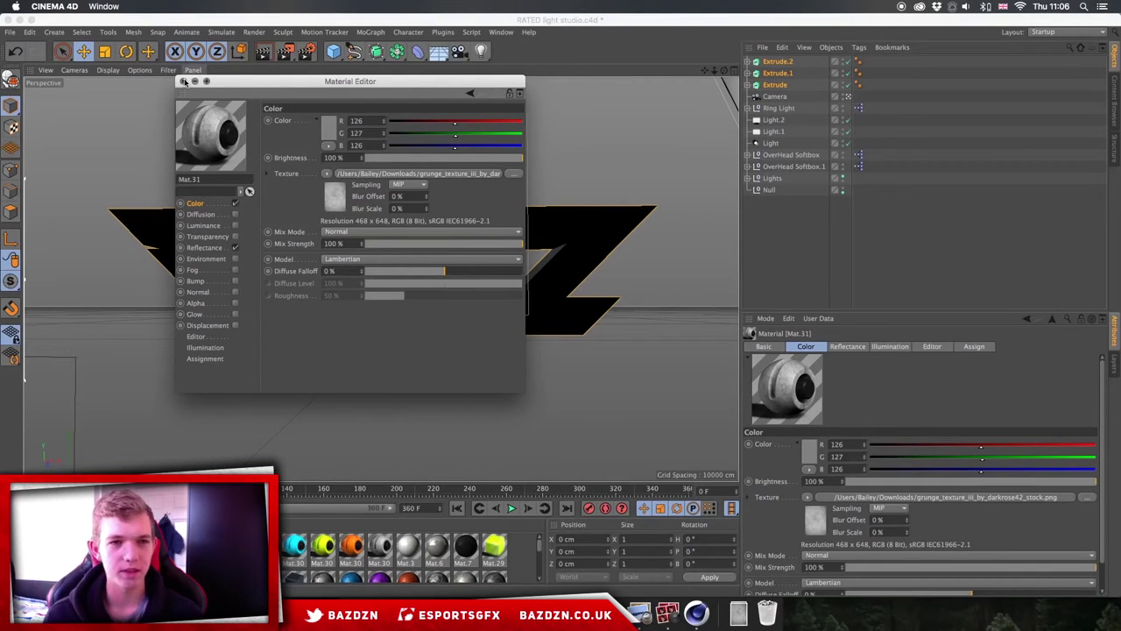
pyautogui.rightClick(221, 125)
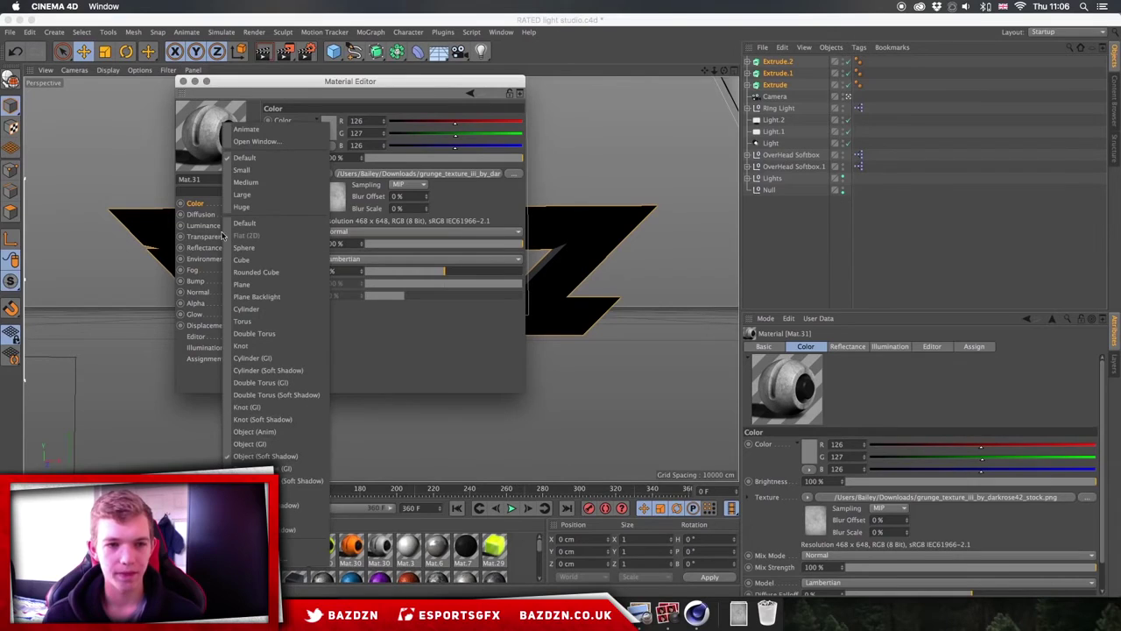
pyautogui.click(294, 457)
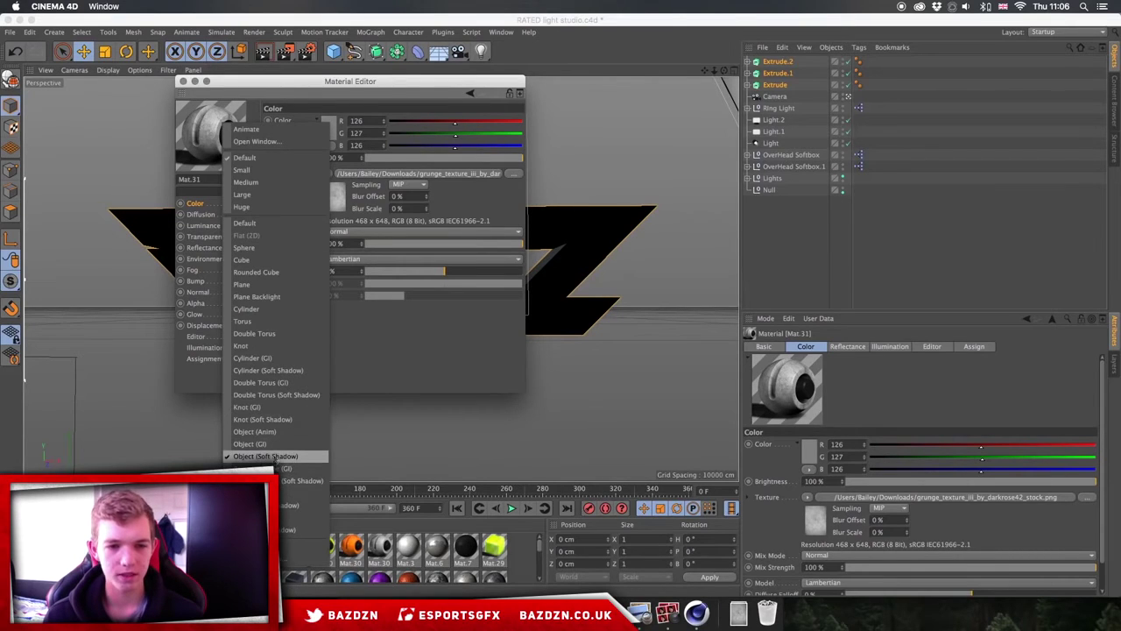
pyautogui.click(183, 82)
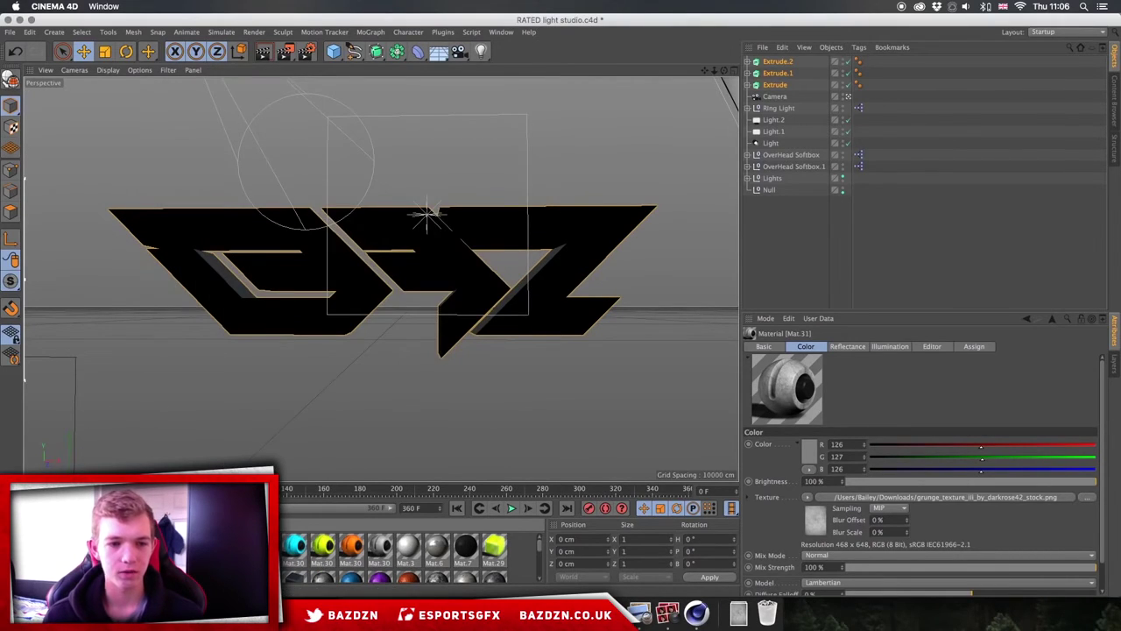
# Apply the grunge material Mat.31 to Extrude, Extrude.1 and Extrude.2 and check their texture tags
pyautogui.moveTo(202, 328); pyautogui.dragTo(284, 262)
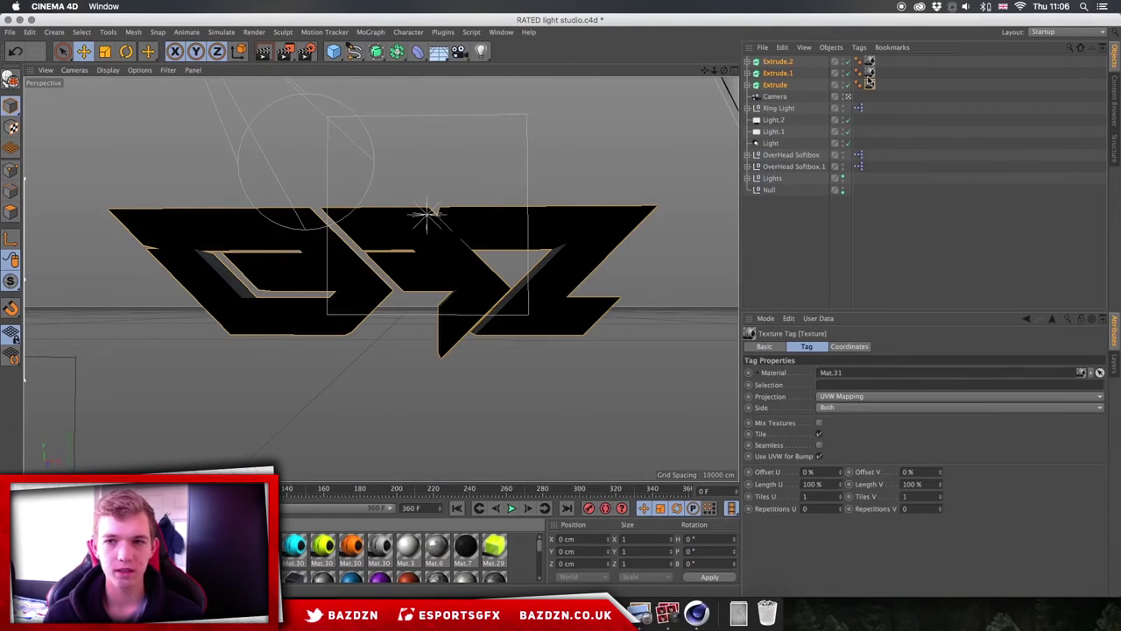
pyautogui.click(869, 61)
pyautogui.click(870, 85)
pyautogui.click(871, 73)
pyautogui.click(871, 85)
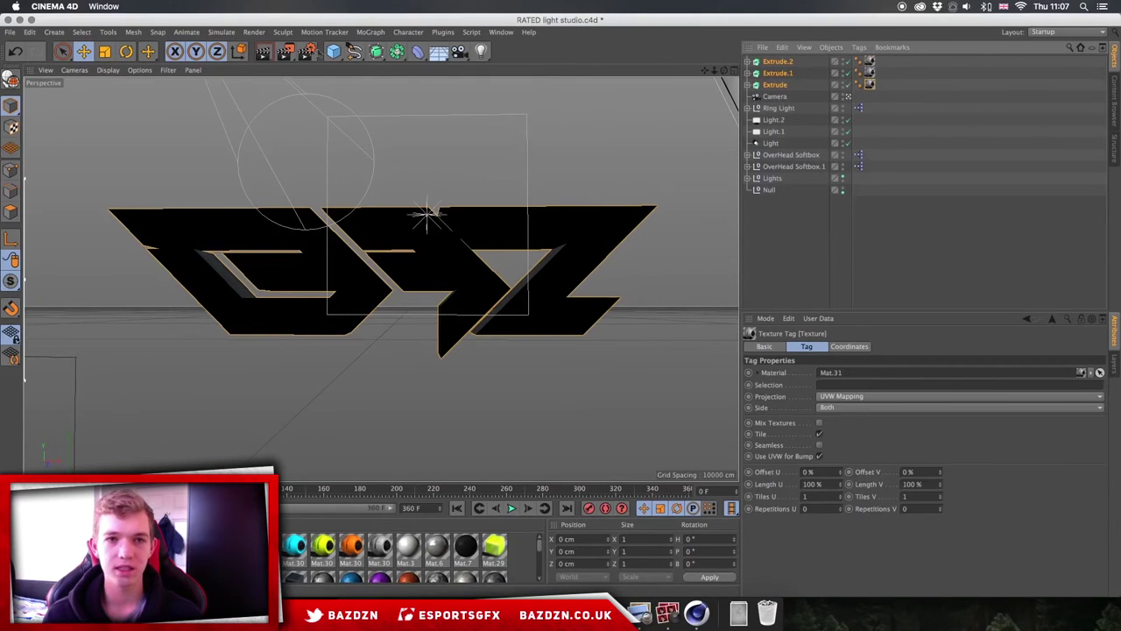
# Render the active view to preview the grunge texture on the logo
pyautogui.click(263, 51)
pyautogui.click(282, 201)
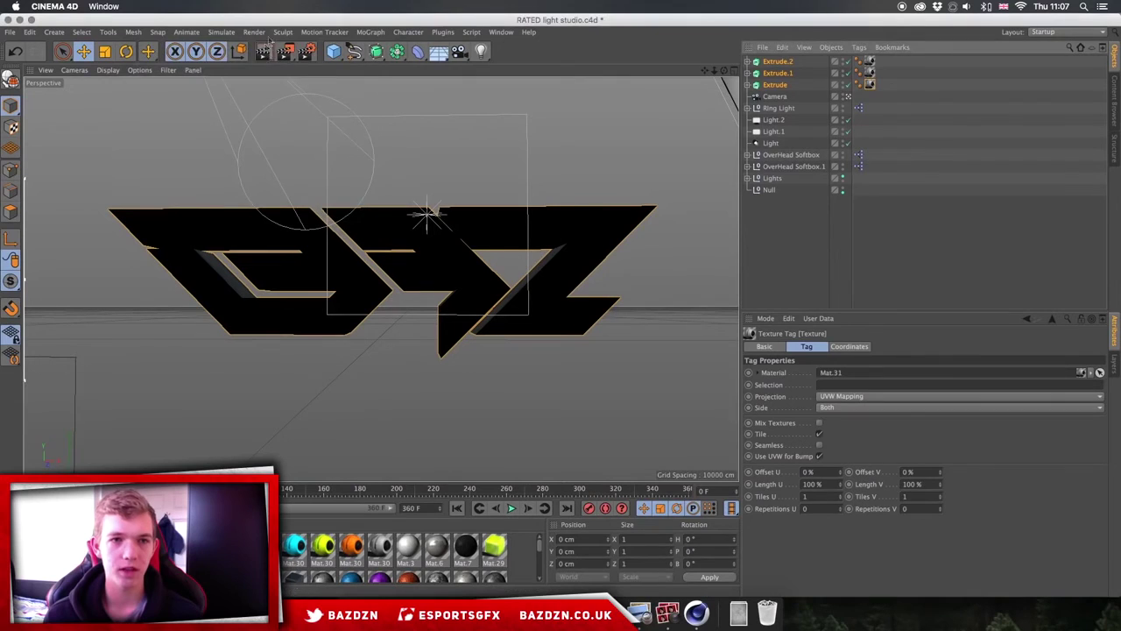
pyautogui.click(270, 54)
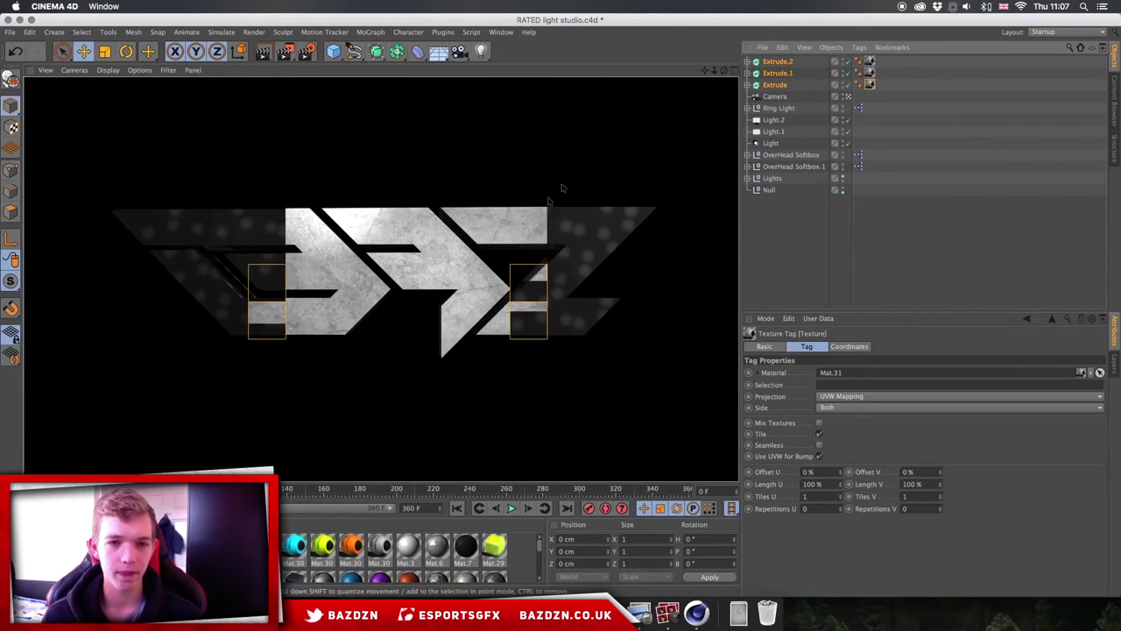
pyautogui.click(268, 291)
# Set the projection of all three logo texture tags together to Cubic
pyautogui.click(869, 84)
pyautogui.keyDown('shift'); pyautogui.click(870, 62); pyautogui.keyUp('shift')
pyautogui.keyDown('shift'); pyautogui.click(871, 73); pyautogui.keyUp('shift')
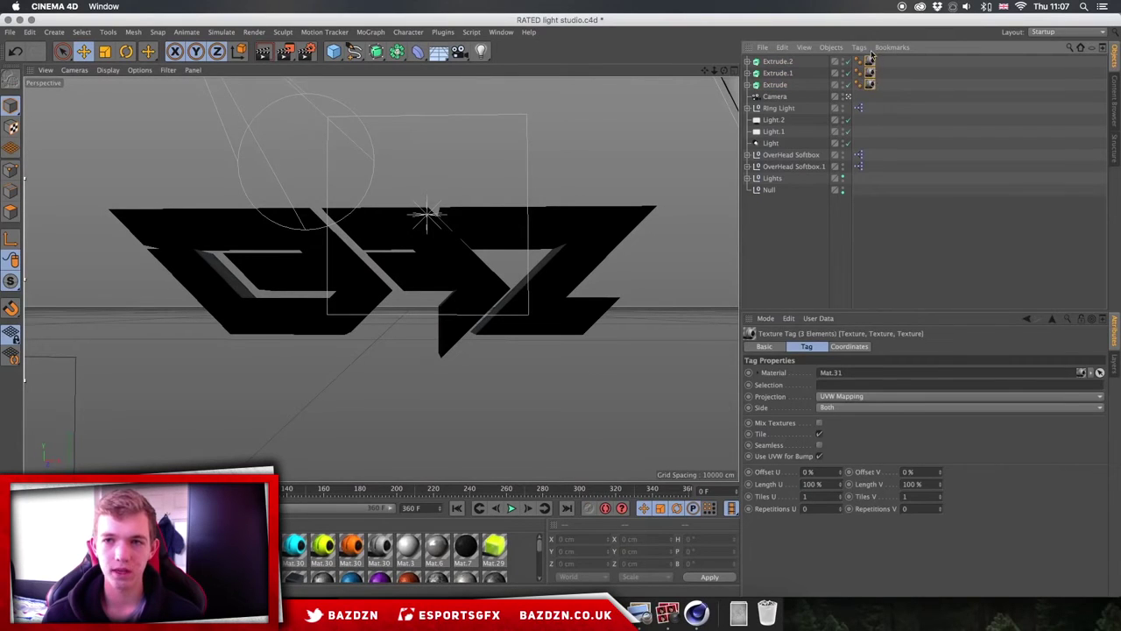
pyautogui.click(821, 396)
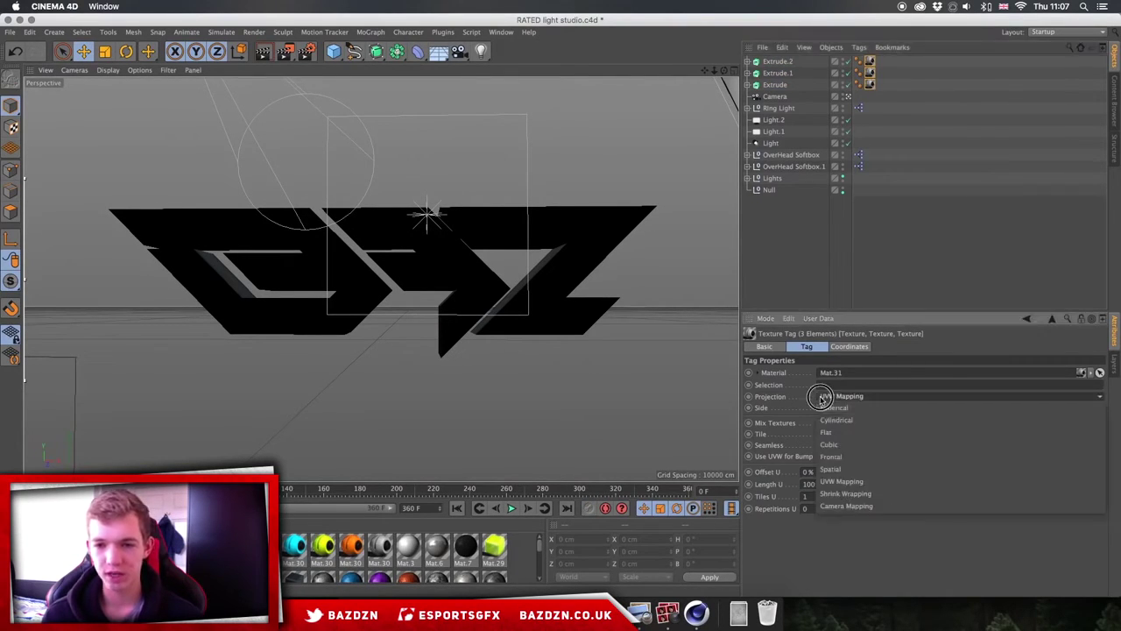
pyautogui.click(847, 442)
# Reframe the perspective view closer to the logo from a slightly angled viewpoint that shows its extruded sides
pyautogui.moveTo(723, 70); pyautogui.dragTo(595, 114)
pyautogui.keyDown('alt'); pyautogui.moveTo(381, 278); pyautogui.dragTo(414, 226); pyautogui.keyUp('alt')
pyautogui.moveTo(724, 70); pyautogui.dragTo(578, 30)
pyautogui.moveTo(380, 279); pyautogui.dragTo(385, 277)
pyautogui.moveTo(704, 70)
pyautogui.mouseDown()
pyautogui.moveTo(644, 48)
pyautogui.moveTo(590, 3)
pyautogui.moveTo(639, 71)
pyautogui.moveTo(717, 71)
pyautogui.mouseUp()
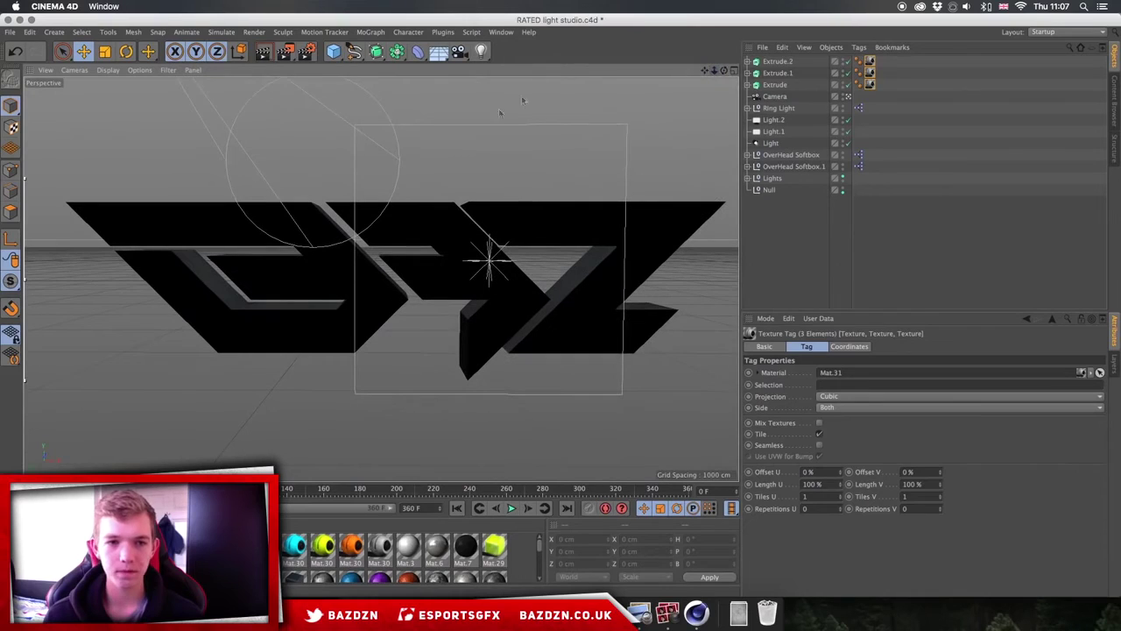
# Set the render output file to BazTextureLogo in the Downloads folder and close the render settings
pyautogui.click(304, 54)
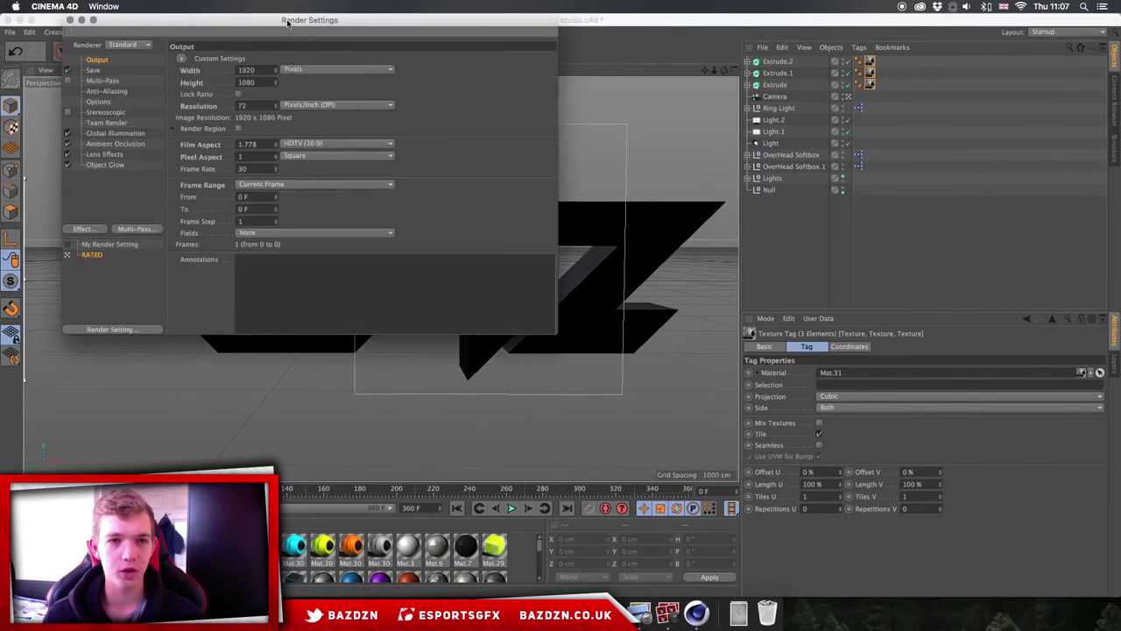
pyautogui.moveTo(288, 23); pyautogui.dragTo(359, 113)
pyautogui.click(166, 160)
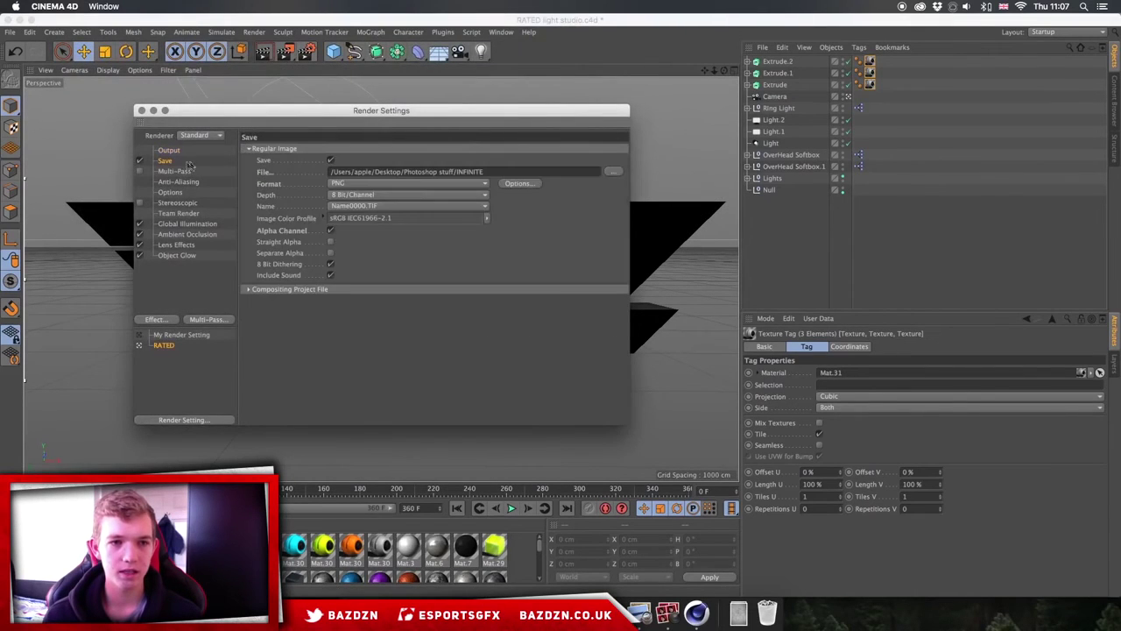
pyautogui.click(613, 172)
pyautogui.moveTo(443, 68); pyautogui.dragTo(580, 84)
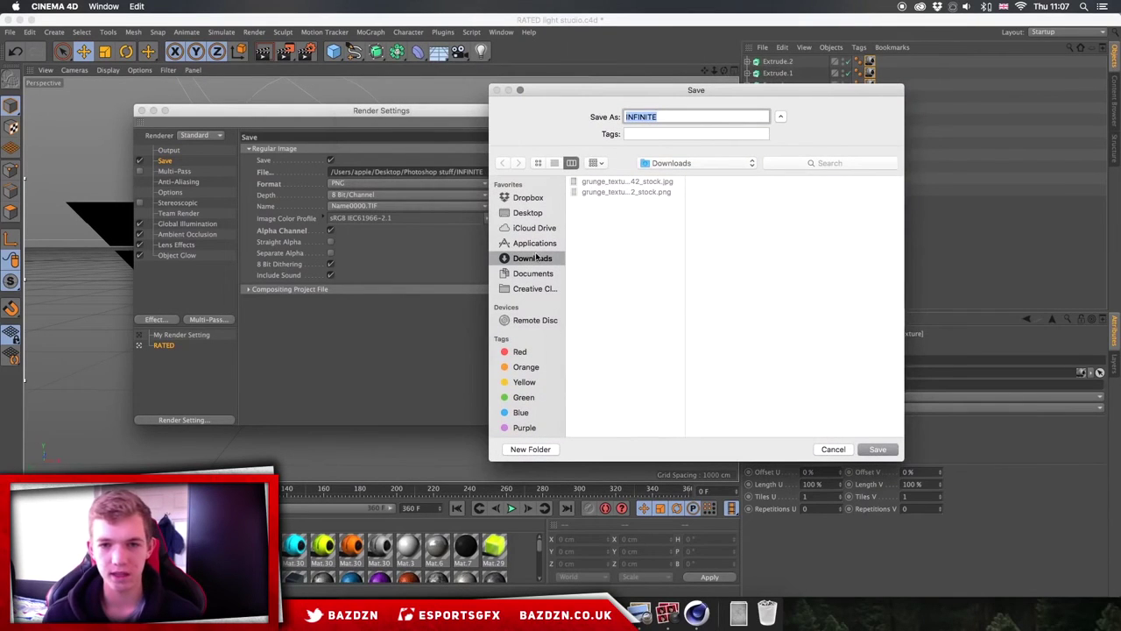
pyautogui.write('BazText')
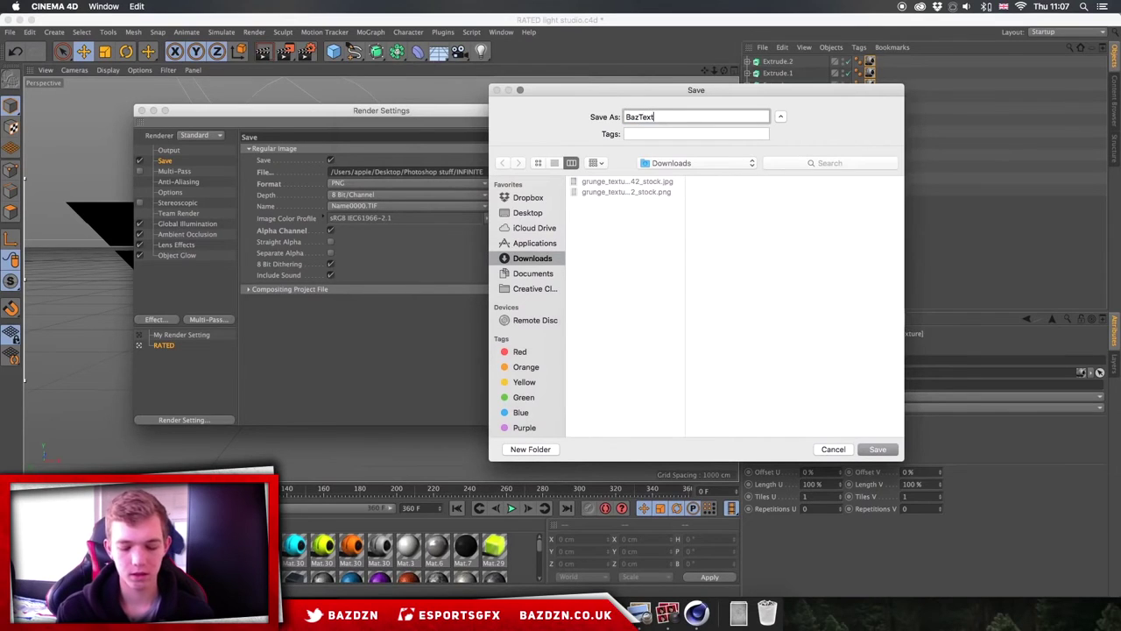
pyautogui.write('ureLogo')
pyautogui.press('Return')
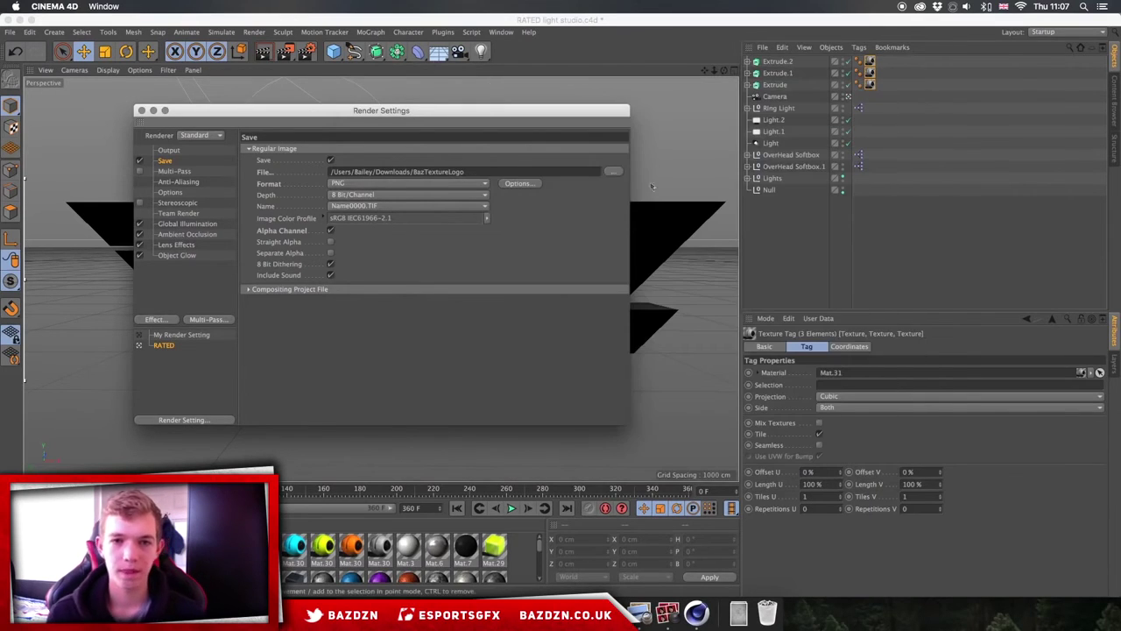
pyautogui.moveTo(490, 170); pyautogui.dragTo(392, 172)
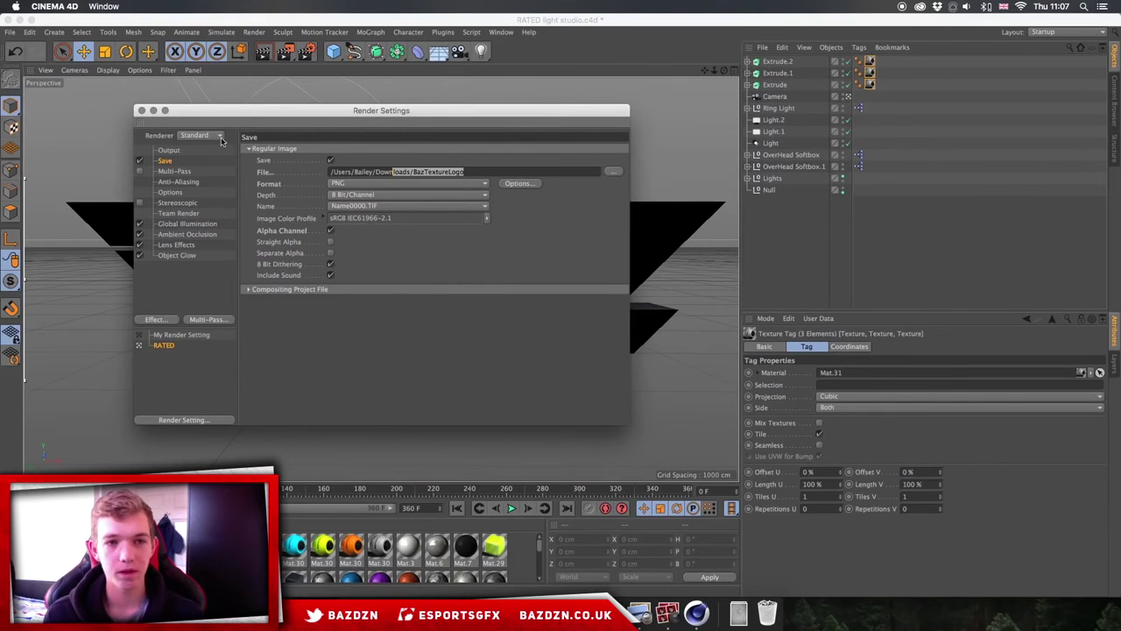
pyautogui.click(244, 153)
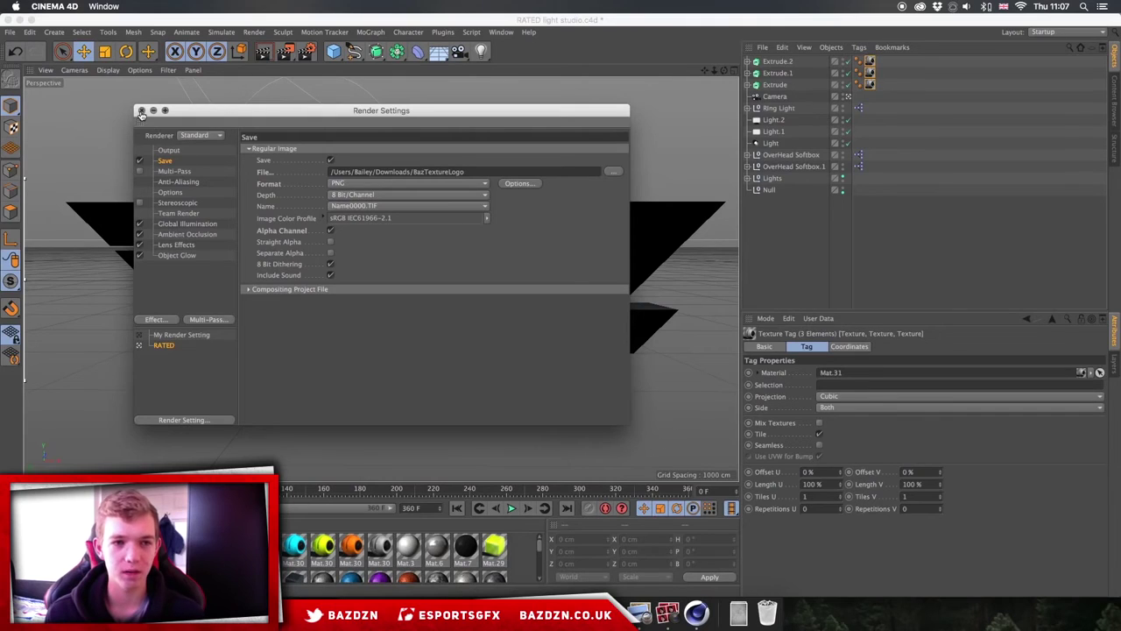
pyautogui.click(142, 111)
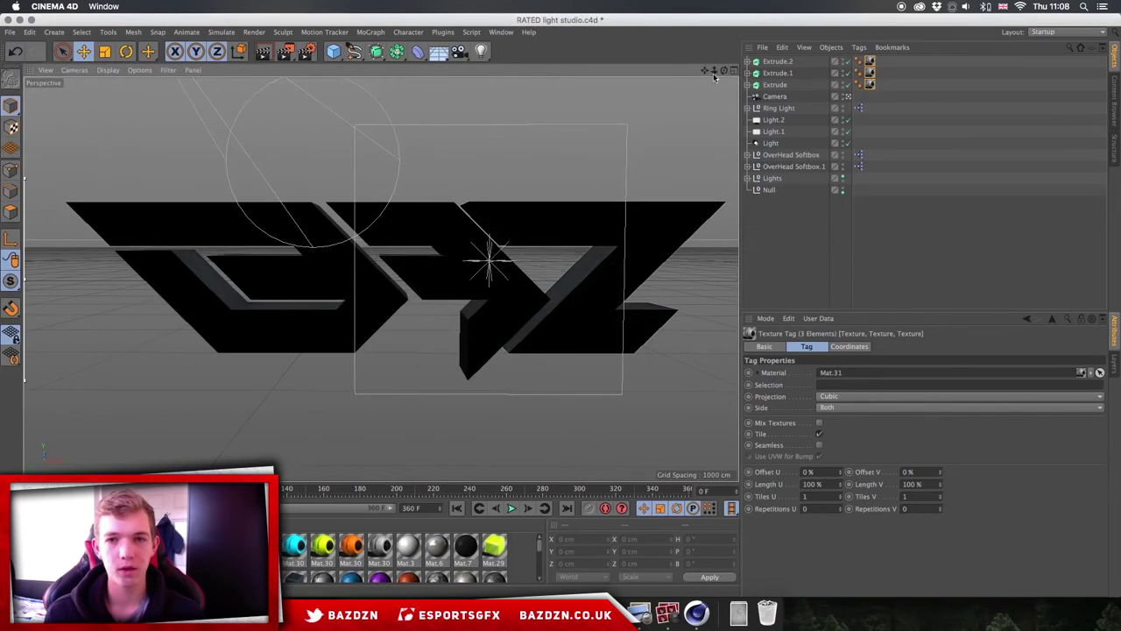
# Center the logo horizontally in the view and render it to the Picture Viewer, accepting the missing assets
pyautogui.moveTo(706, 71); pyautogui.dragTo(679, 71)
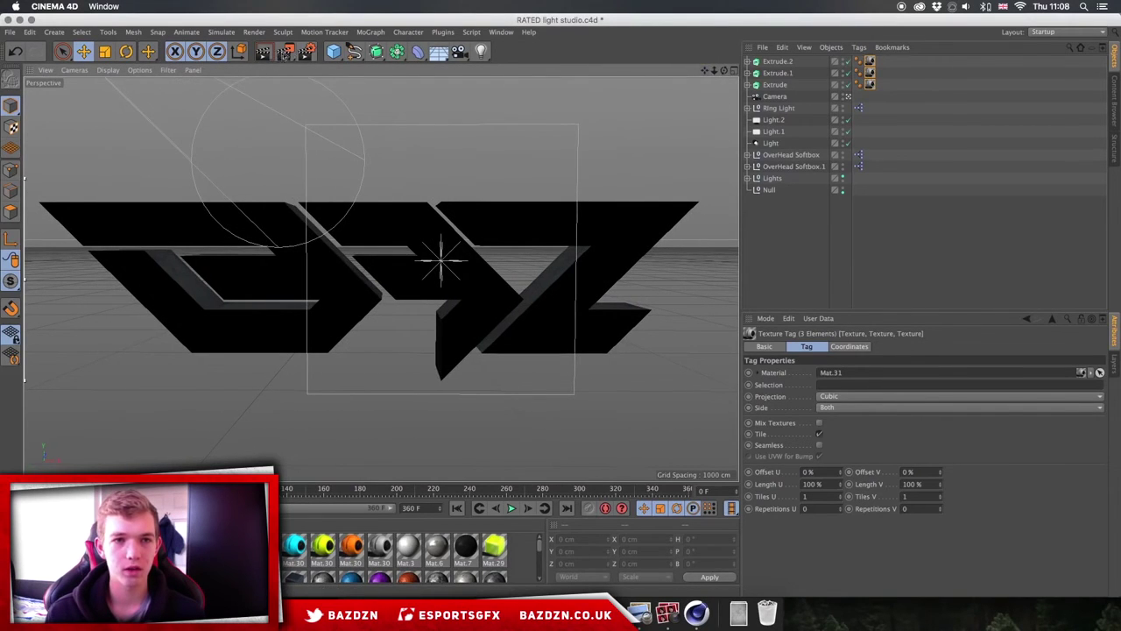
pyautogui.click(287, 53)
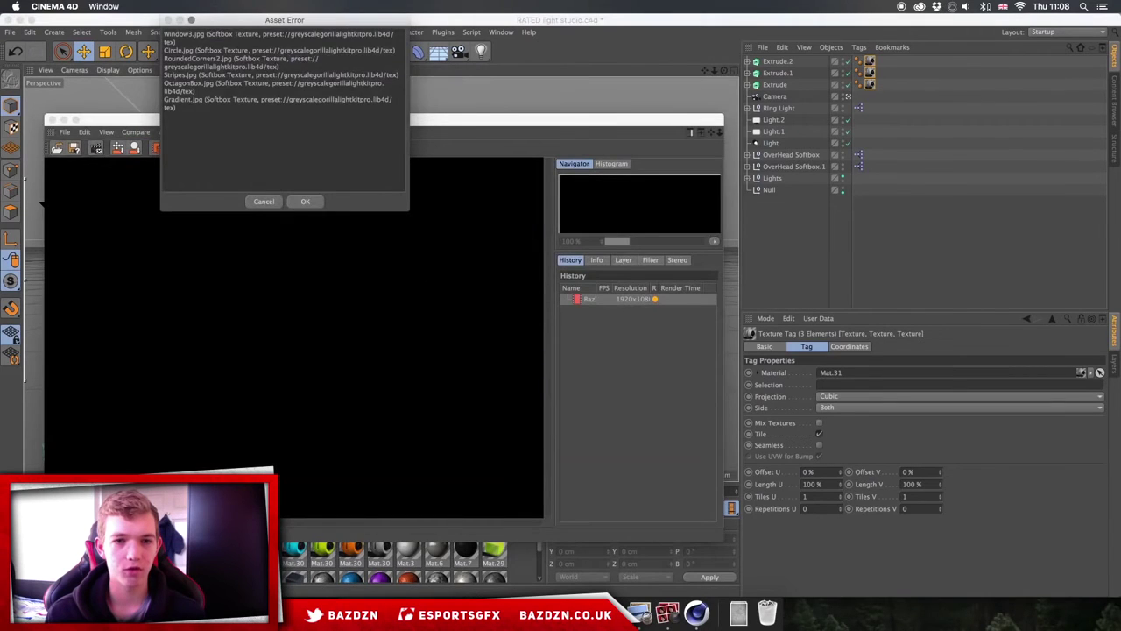
pyautogui.click(303, 203)
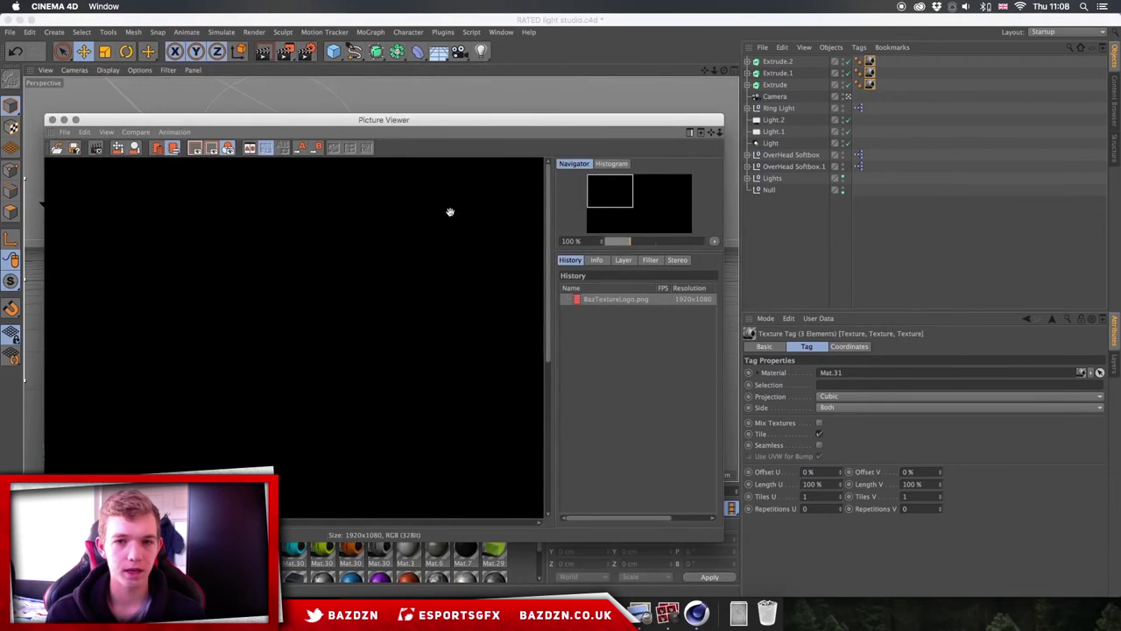
# Inspect the texture in the partial render up close, and close the Picture Viewer without stopping the render
pyautogui.scroll(-5, 370, 307)
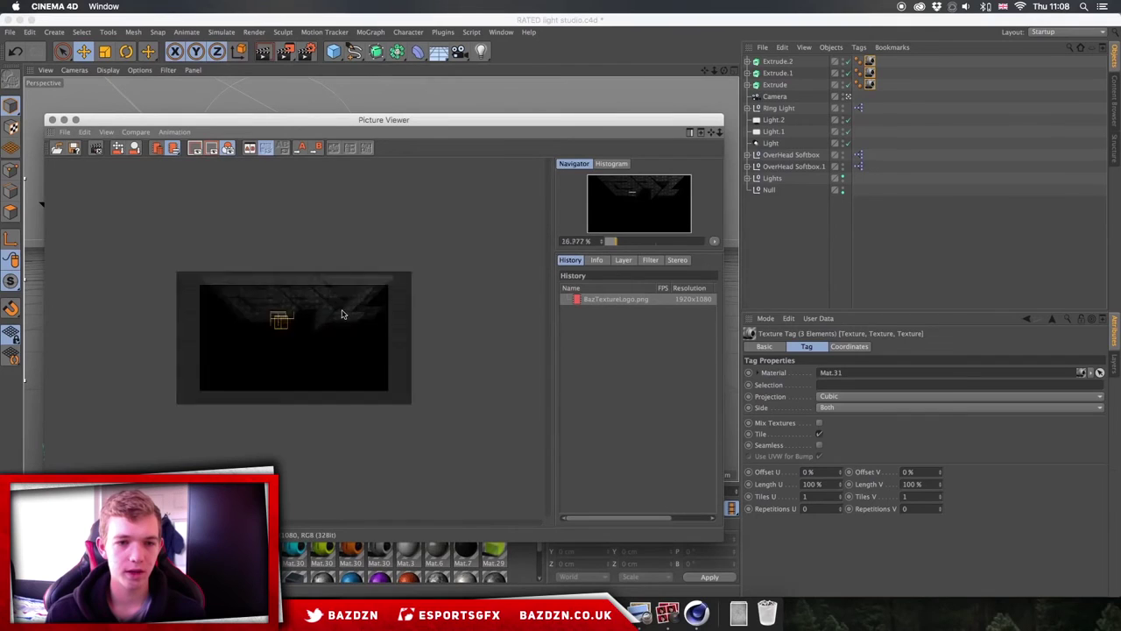
pyautogui.scroll(7, 342, 314)
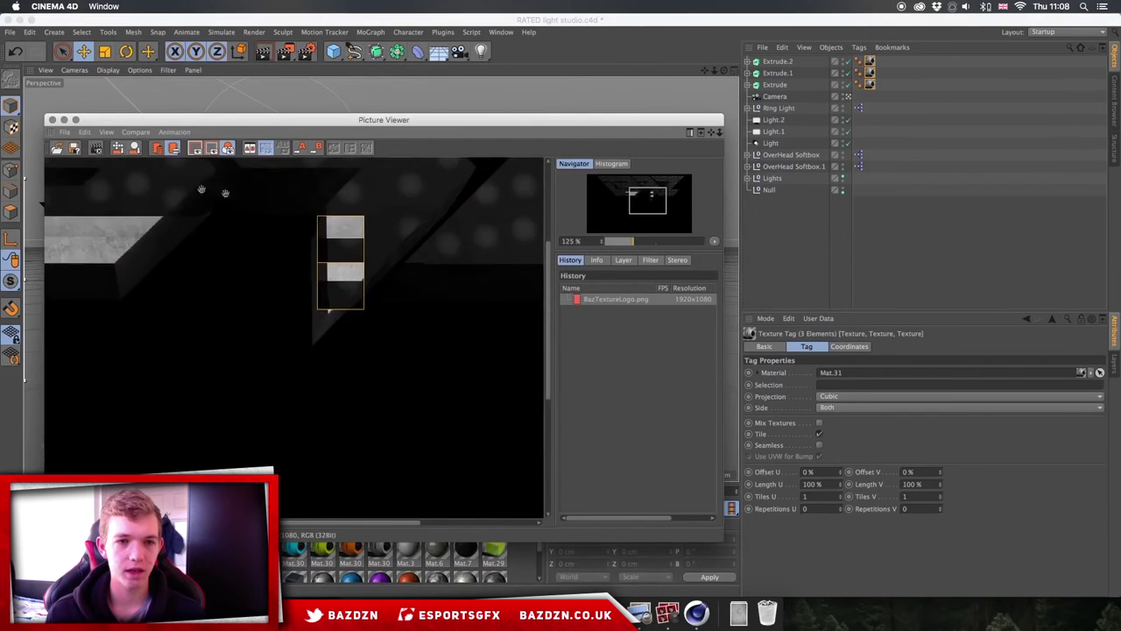
pyautogui.moveTo(225, 192); pyautogui.dragTo(220, 168)
pyautogui.scroll(-1, 223, 175)
pyautogui.click(53, 119)
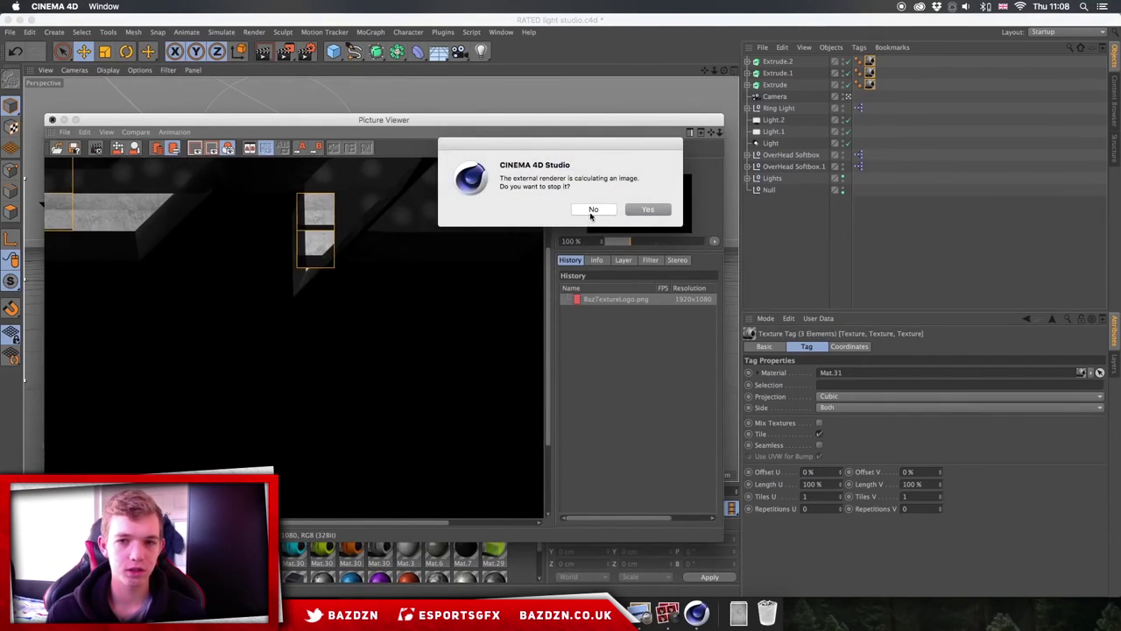
pyautogui.click(593, 211)
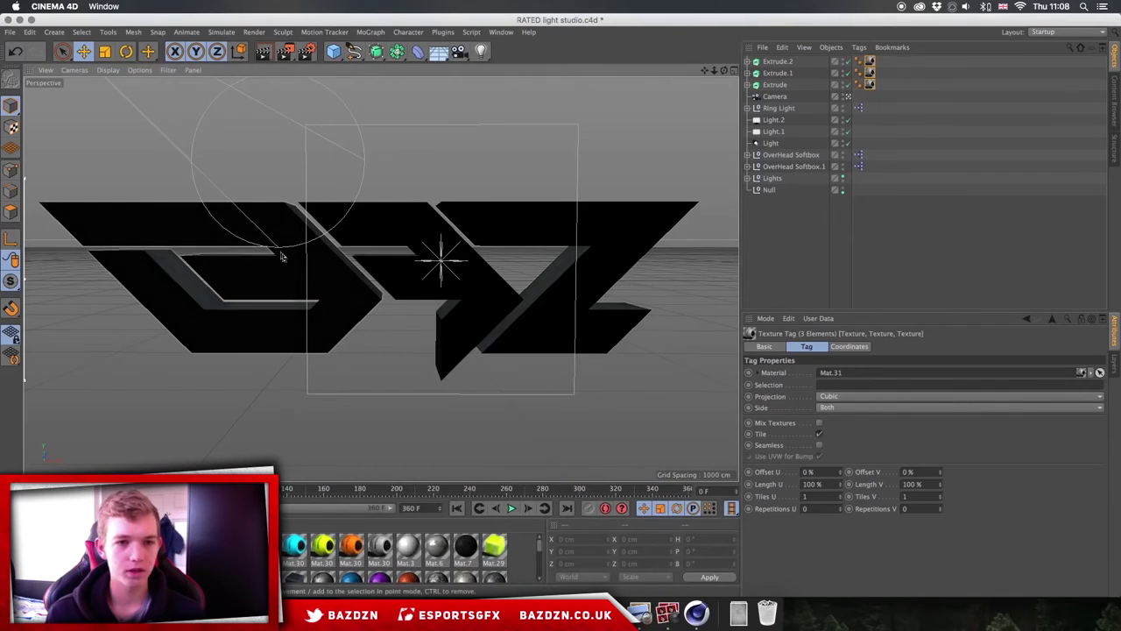
# Rotate the logo's first extruded letter to a heading of about 8.6°
pyautogui.click(125, 51)
pyautogui.click(254, 267)
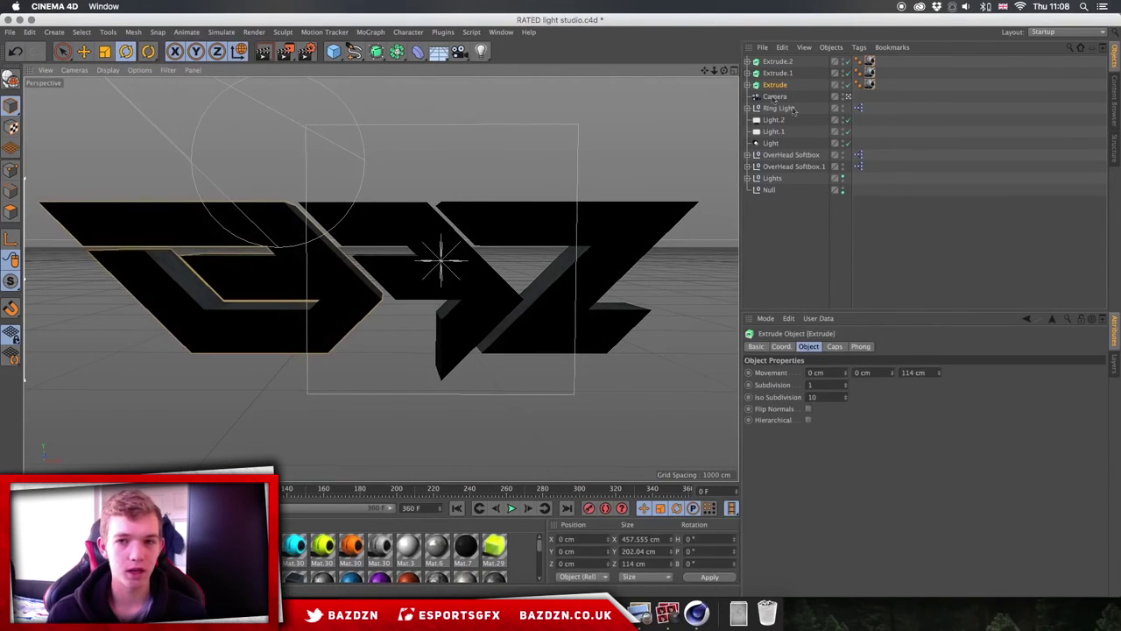
pyautogui.moveTo(715, 70); pyautogui.dragTo(626, 70)
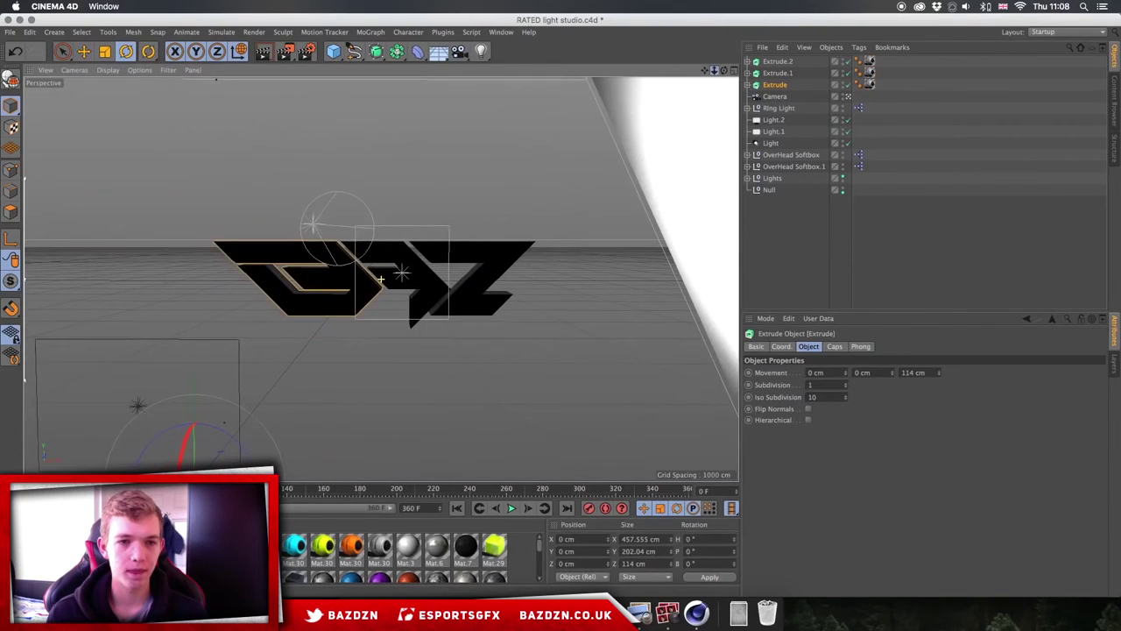
pyautogui.moveTo(716, 70); pyautogui.dragTo(279, 239)
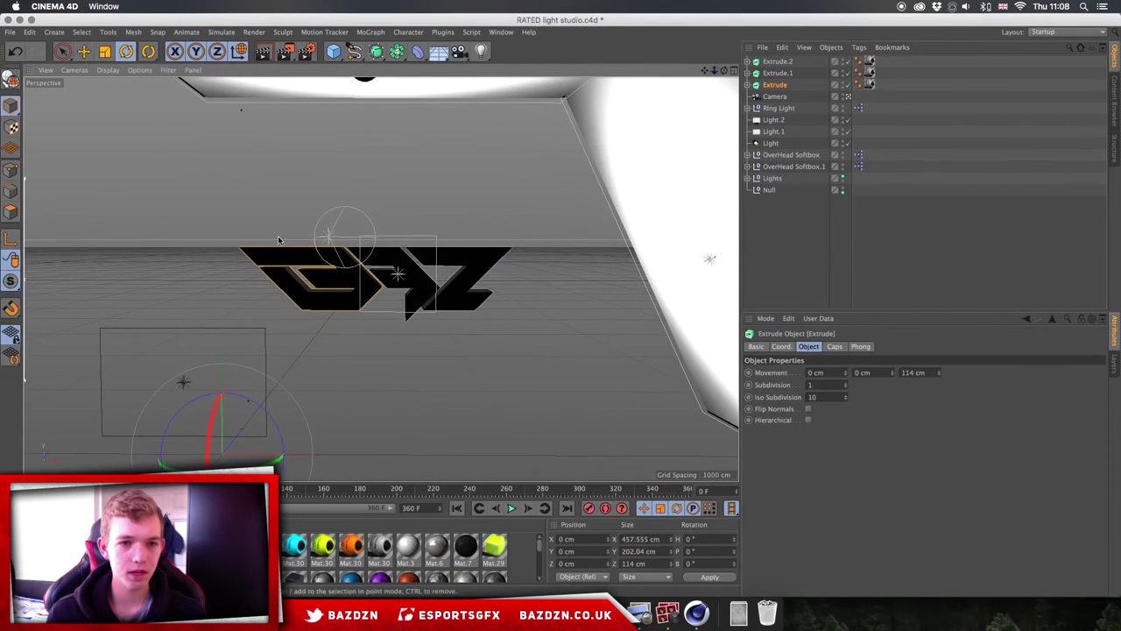
pyautogui.scroll(1, 265, 332)
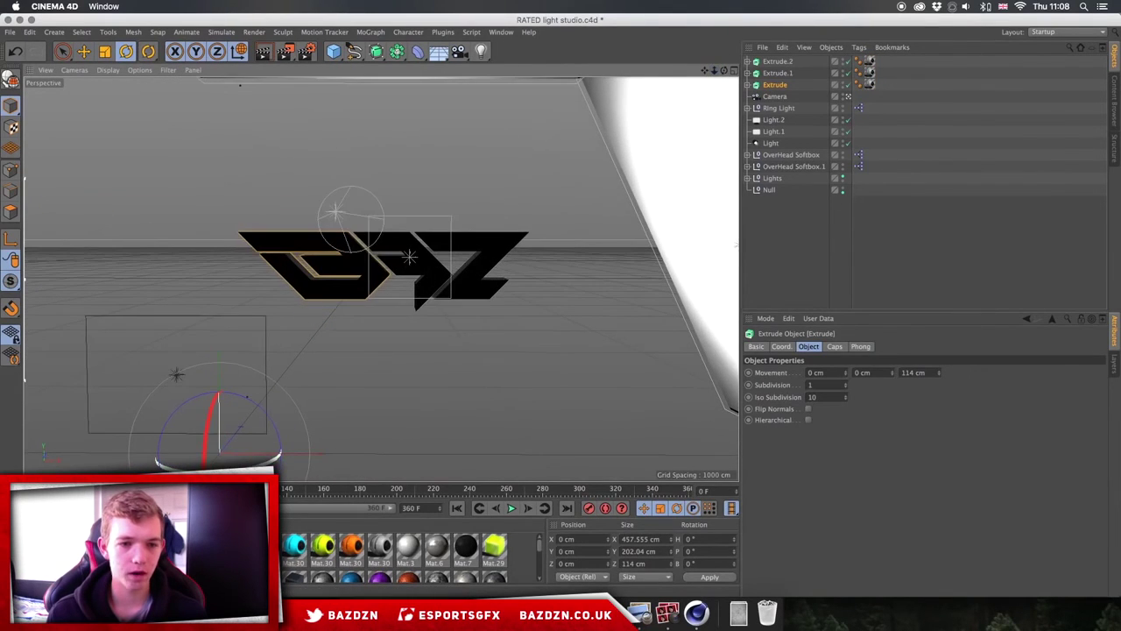
pyautogui.click(126, 52)
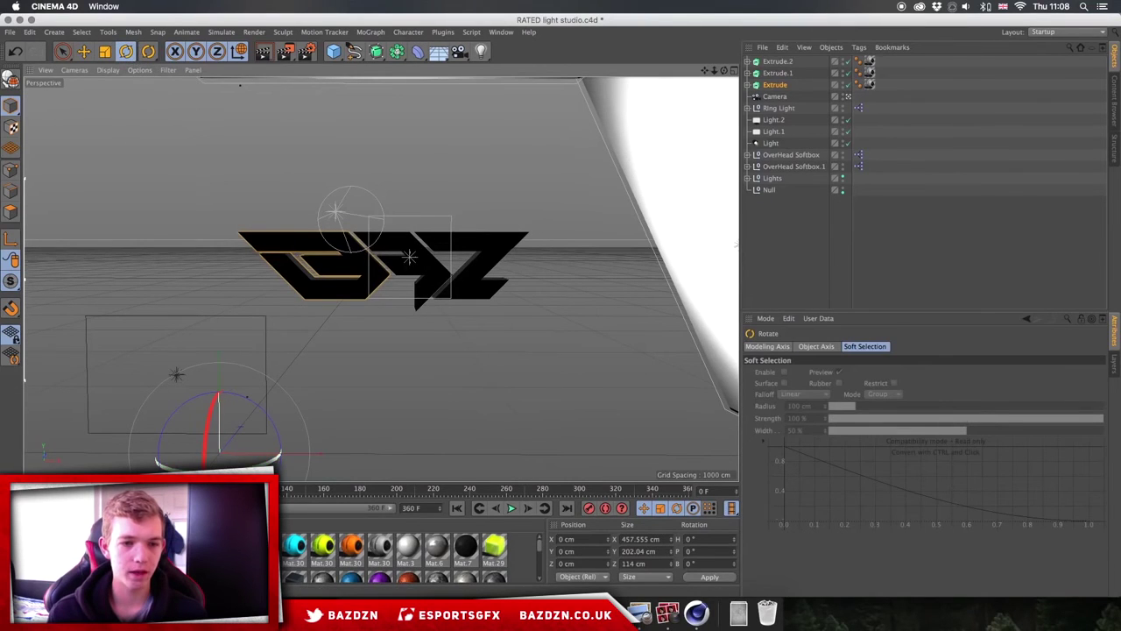
pyautogui.moveTo(223, 465)
pyautogui.mouseDown()
pyautogui.moveTo(157, 464)
pyautogui.moveTo(226, 460)
pyautogui.mouseUp()
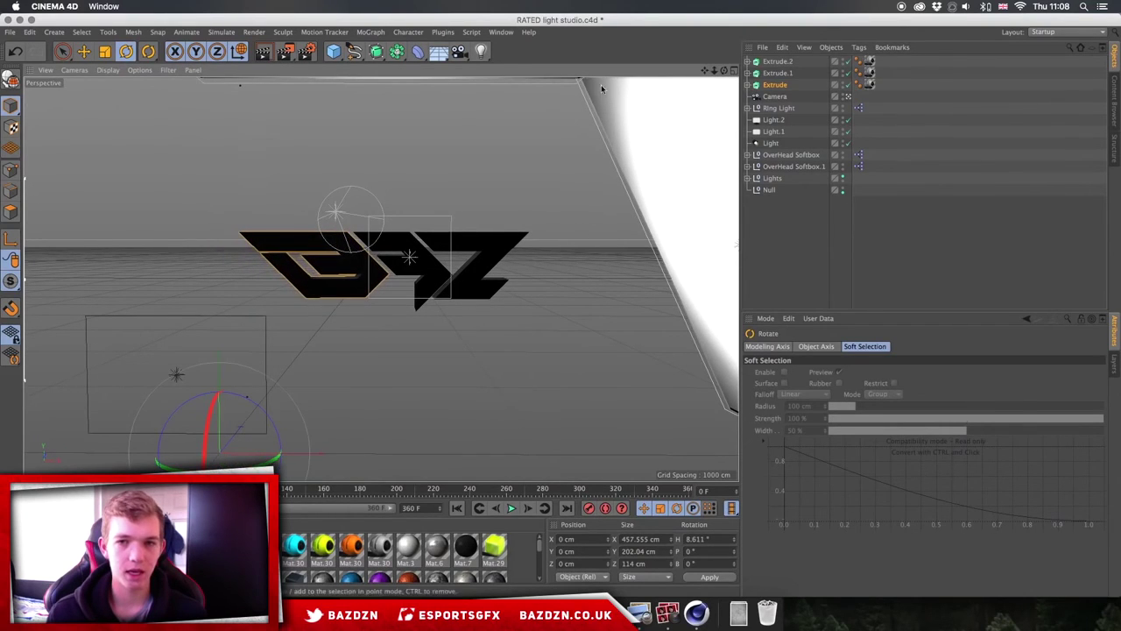
# Rotate the middle letter to a pitch of about -6.6° and the Z to a heading of about -6.6°
pyautogui.click(777, 73)
pyautogui.moveTo(207, 454); pyautogui.dragTo(206, 449)
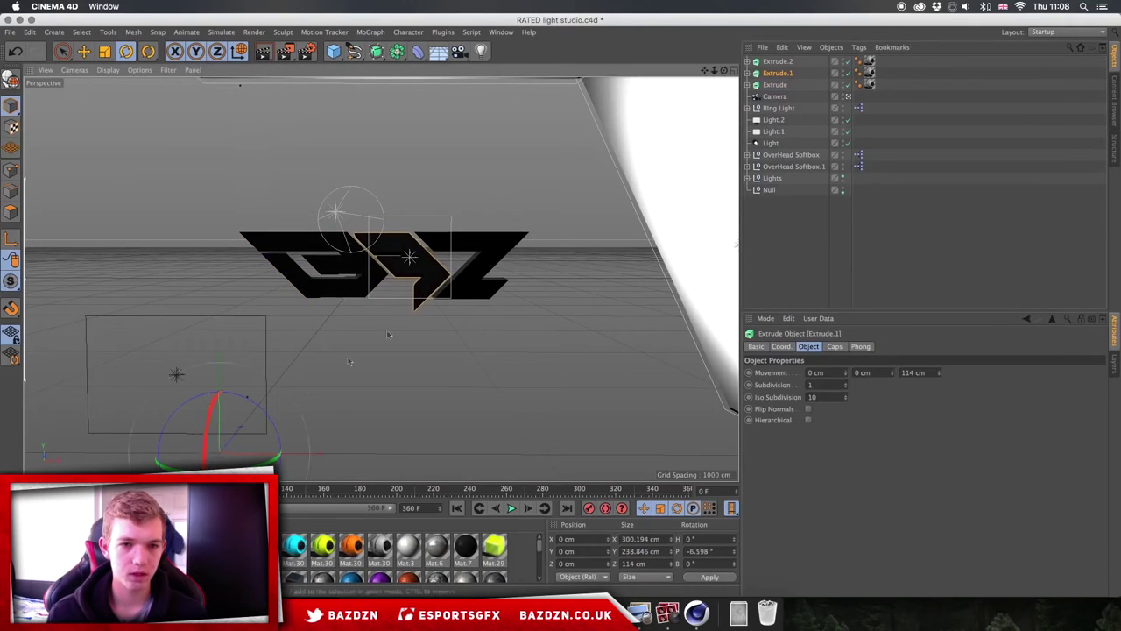
pyautogui.click(469, 263)
pyautogui.moveTo(263, 461)
pyautogui.mouseDown()
pyautogui.moveTo(245, 458)
pyautogui.moveTo(254, 454)
pyautogui.mouseUp()
# Move the Z slightly toward the other letters along X and shift the middle letter to about -5.5 cm in X
pyautogui.click(84, 51)
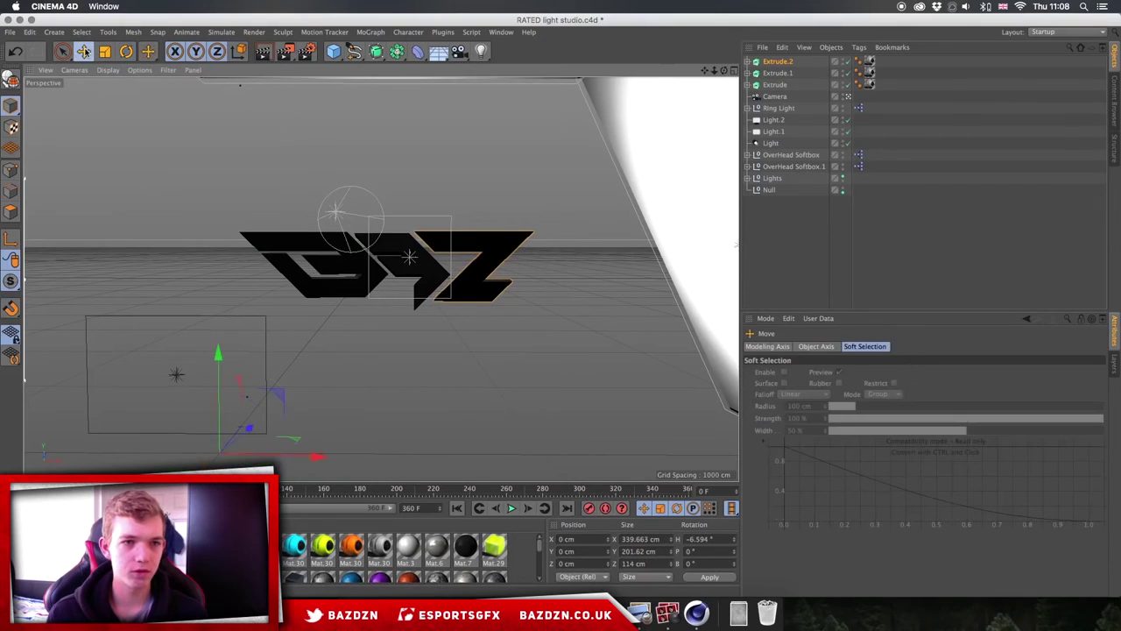
pyautogui.moveTo(318, 455); pyautogui.dragTo(294, 454)
pyautogui.click(421, 272)
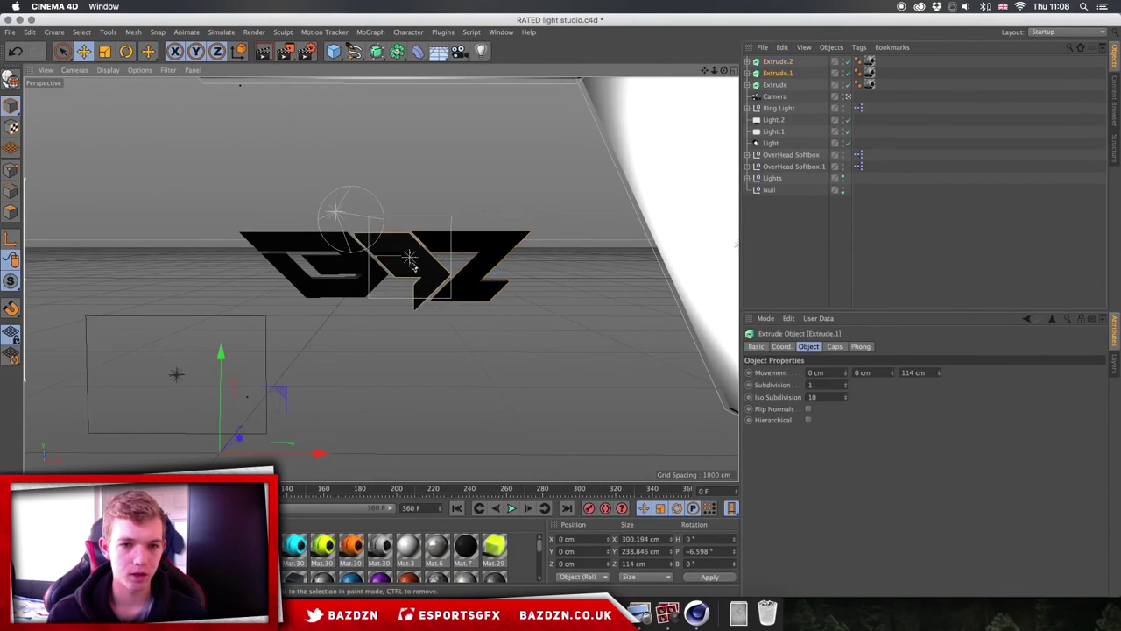
pyautogui.moveTo(307, 454); pyautogui.dragTo(302, 453)
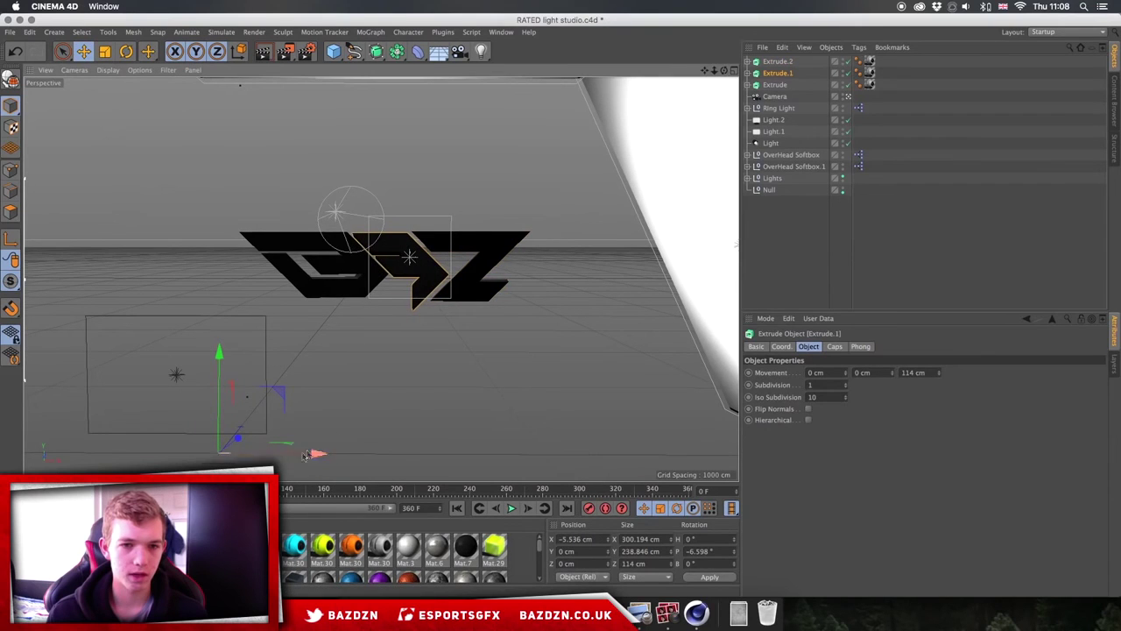
# Frame the angled logo closer and render a preview in the viewport, keeping the running external render going
pyautogui.moveTo(715, 73); pyautogui.dragTo(298, 77)
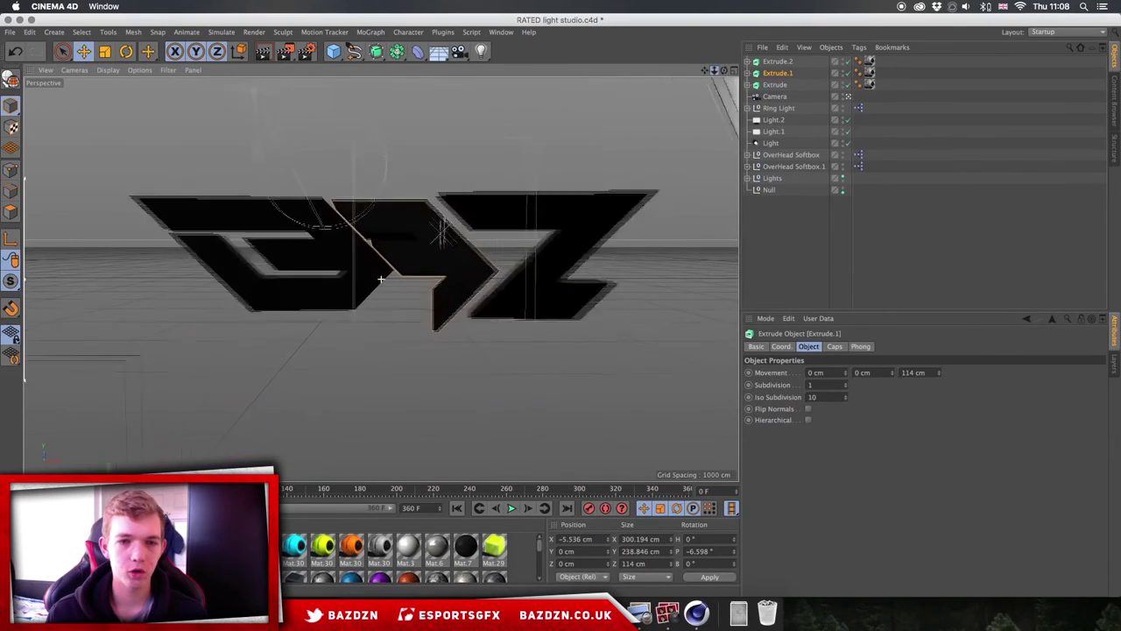
pyautogui.click(286, 51)
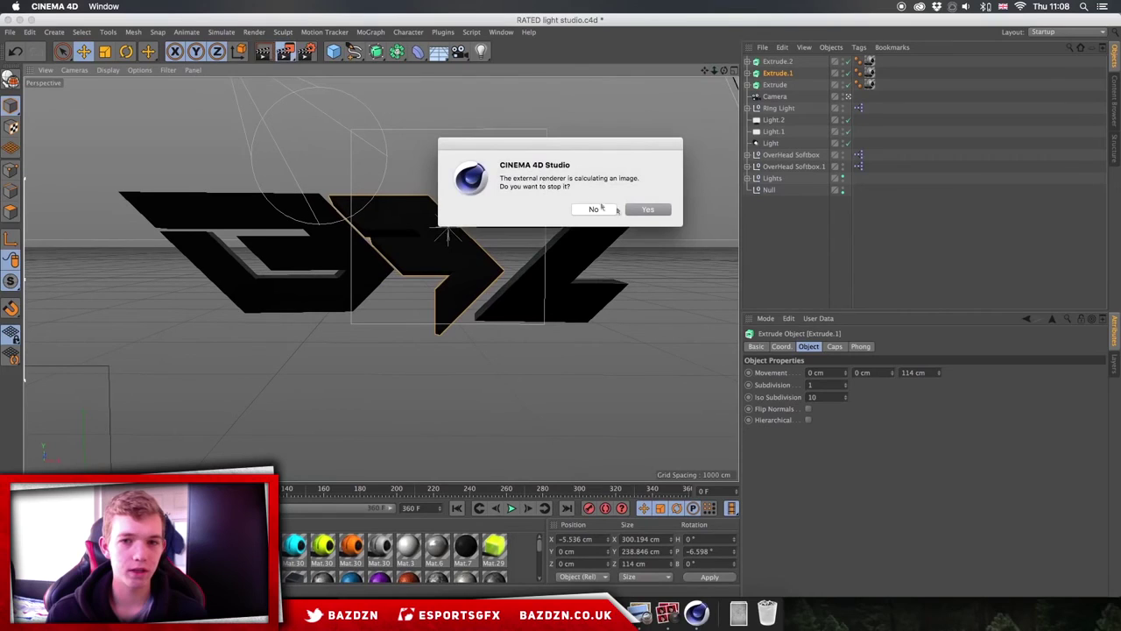
pyautogui.click(612, 210)
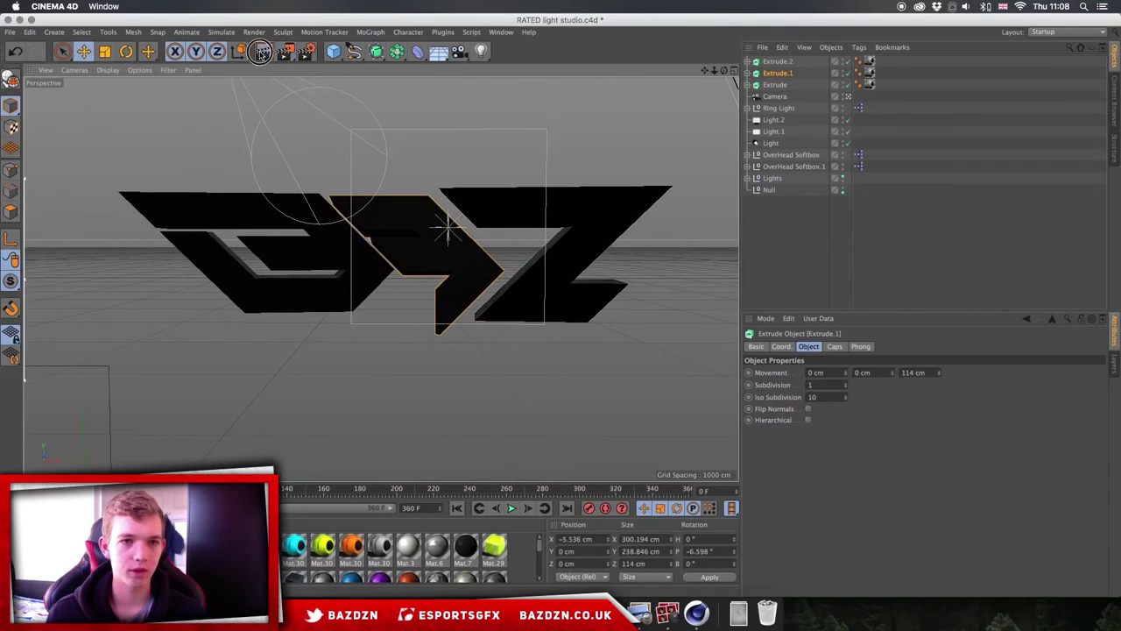
pyautogui.click(275, 201)
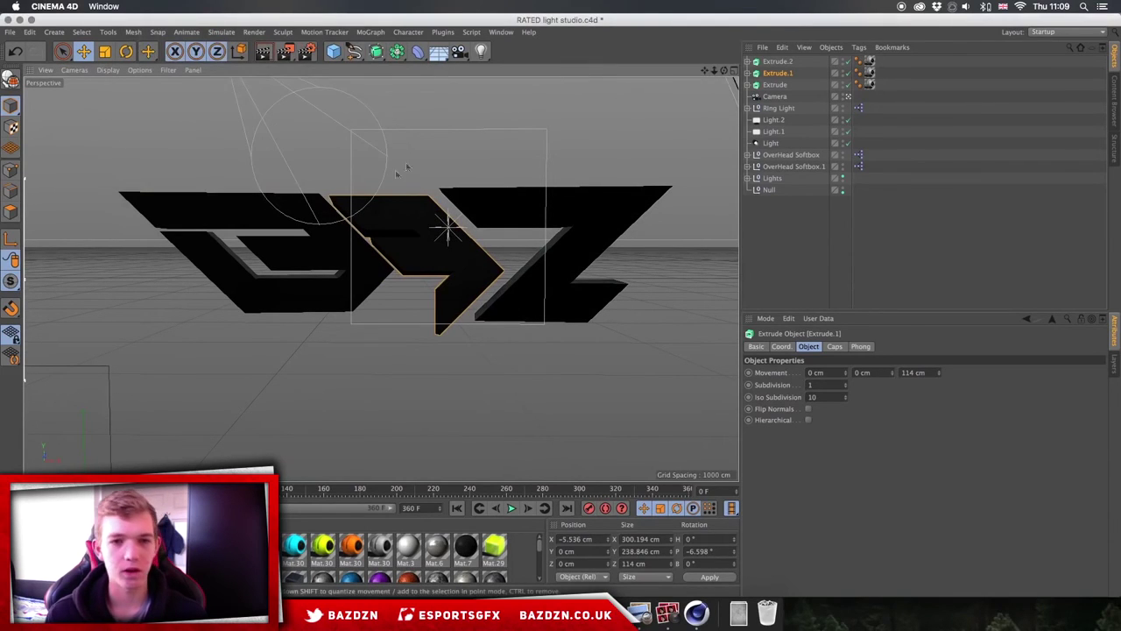
pyautogui.click(264, 51)
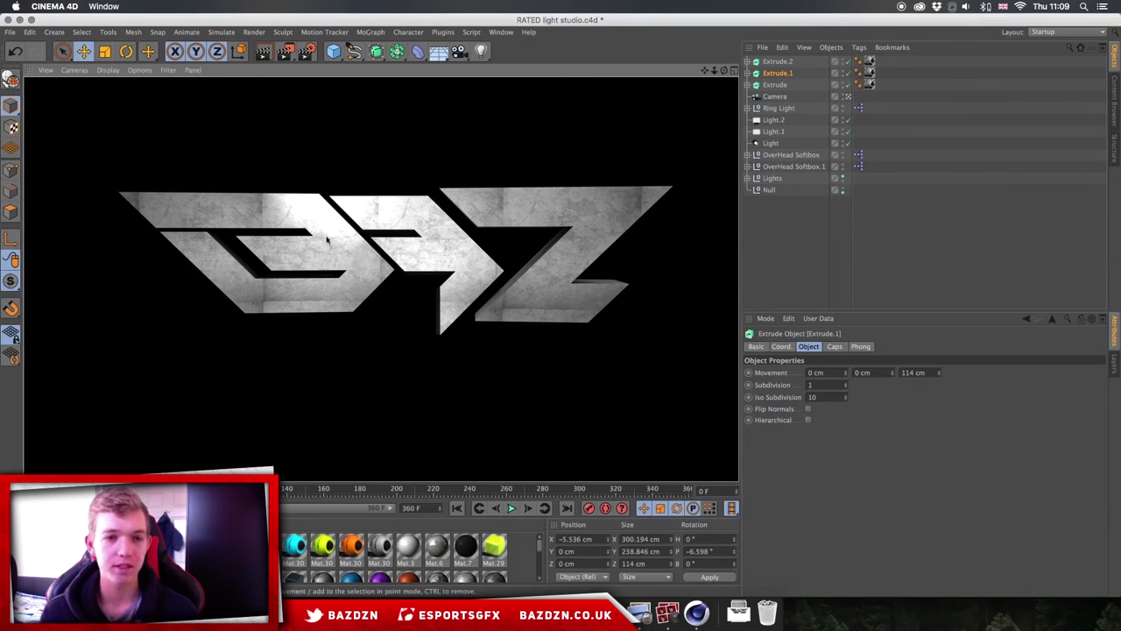
# Enable Seamless on the texture tags of all three extruded letters and start a viewport preview render
pyautogui.click(869, 73)
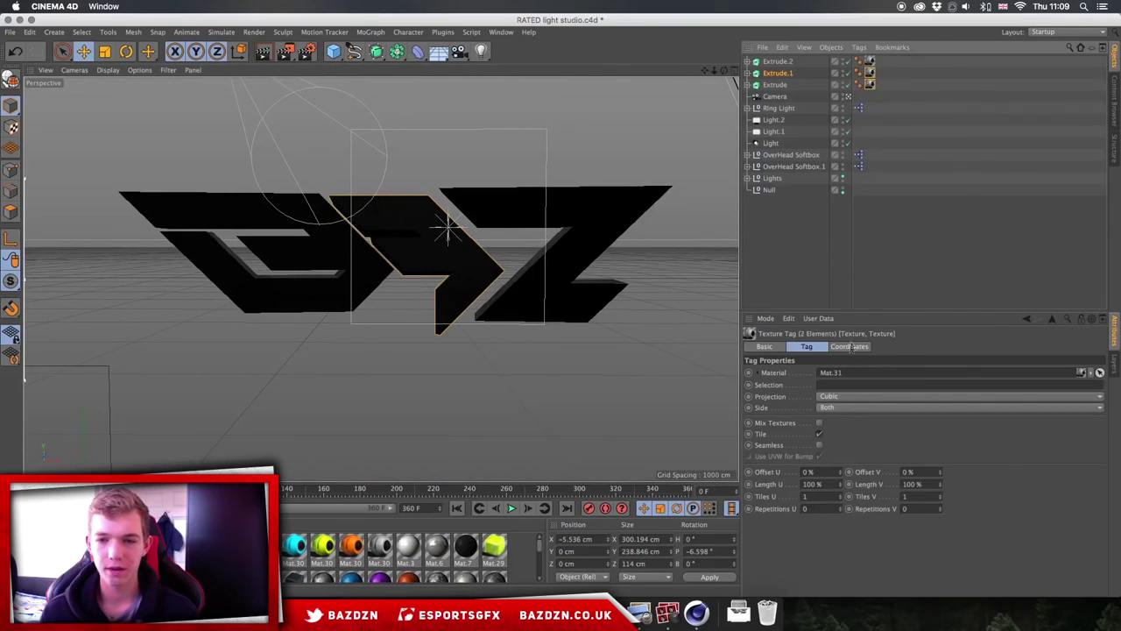
pyautogui.keyDown('shift'); pyautogui.click(870, 60); pyautogui.keyUp('shift')
pyautogui.click(818, 445)
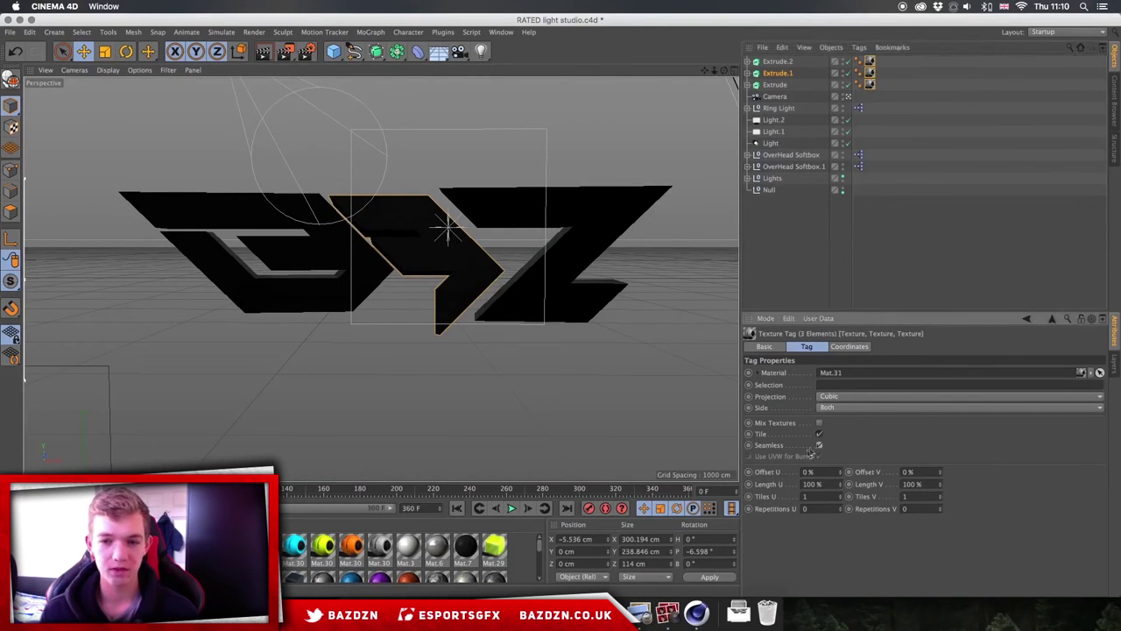
pyautogui.click(264, 51)
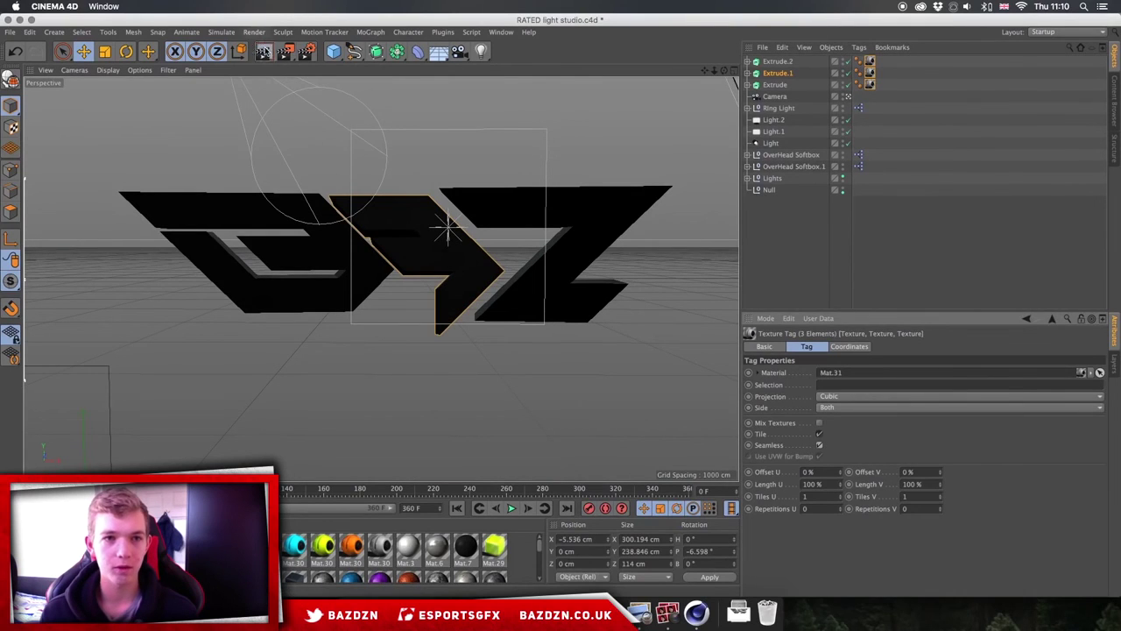
pyautogui.click(288, 203)
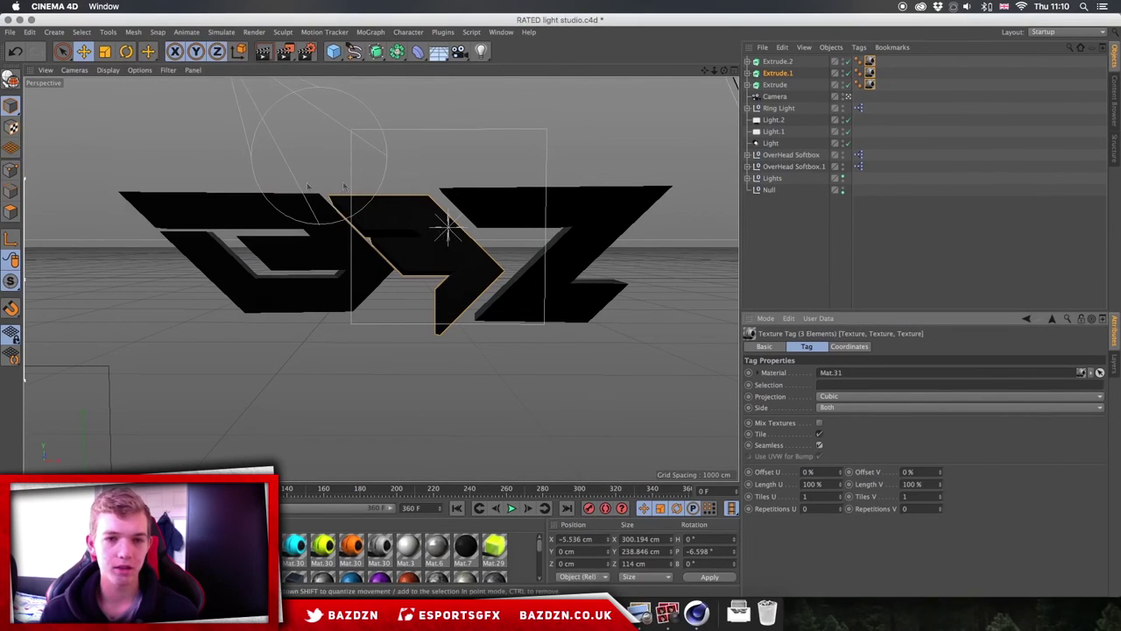